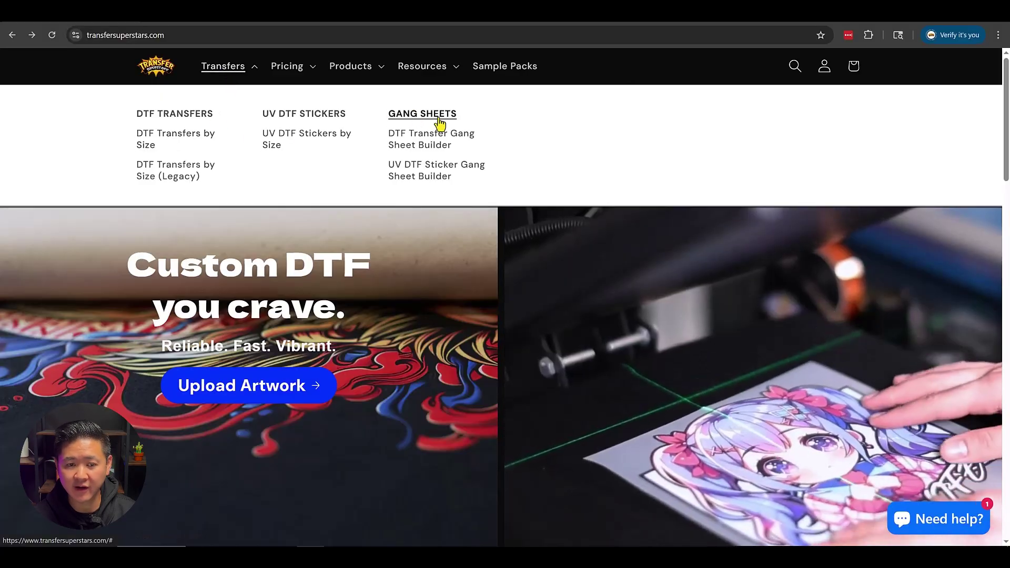
Open the DTF Transfer Gang Sheet Builder, choose the 22 in X 36 in size and start a brand new gang sheet.
{"action": "left_click", "coordinate": [434, 147]}
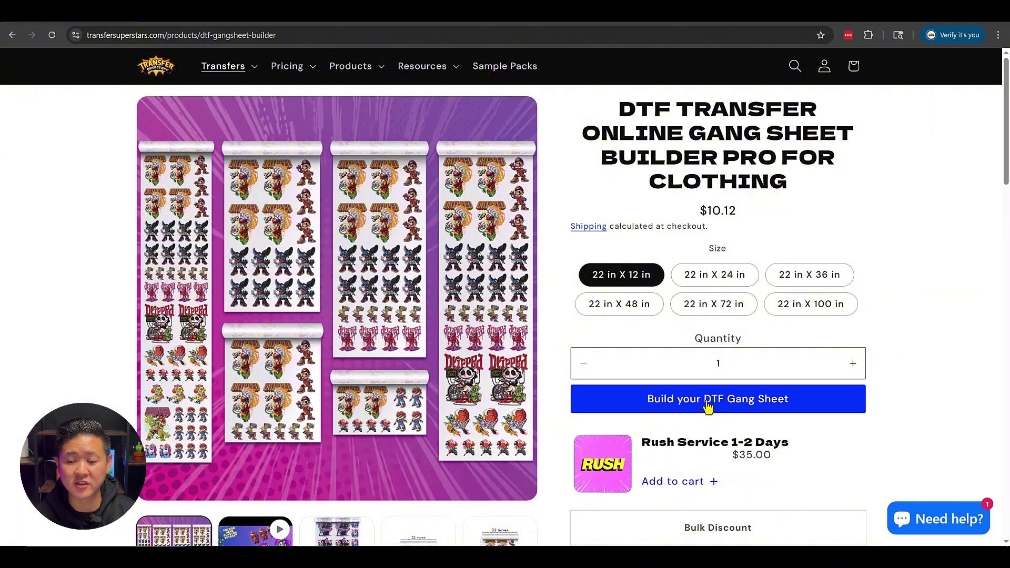
{"action": "left_click", "coordinate": [800, 276]}
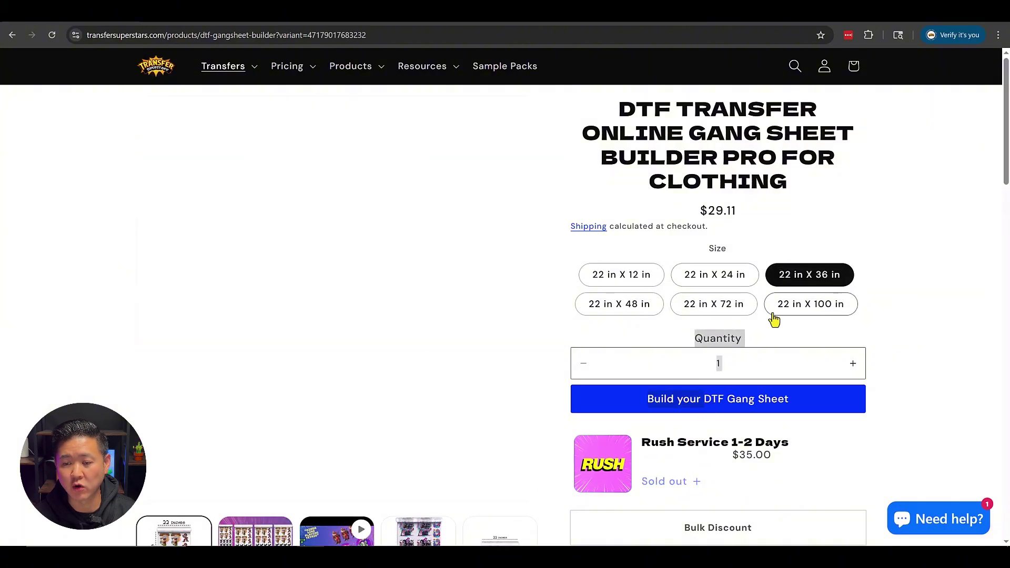
{"action": "left_click", "coordinate": [729, 413]}
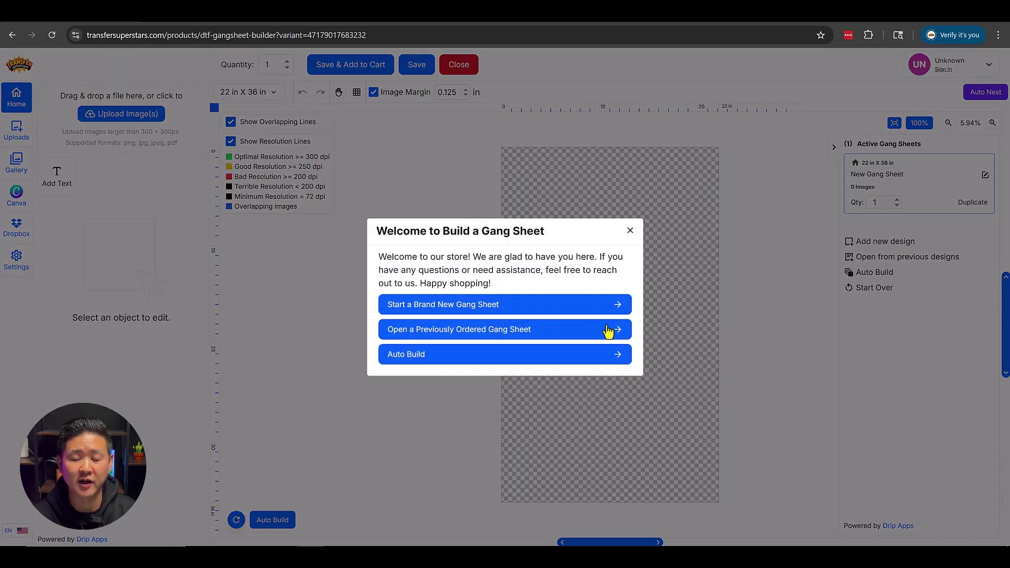
{"action": "left_click", "coordinate": [449, 307]}
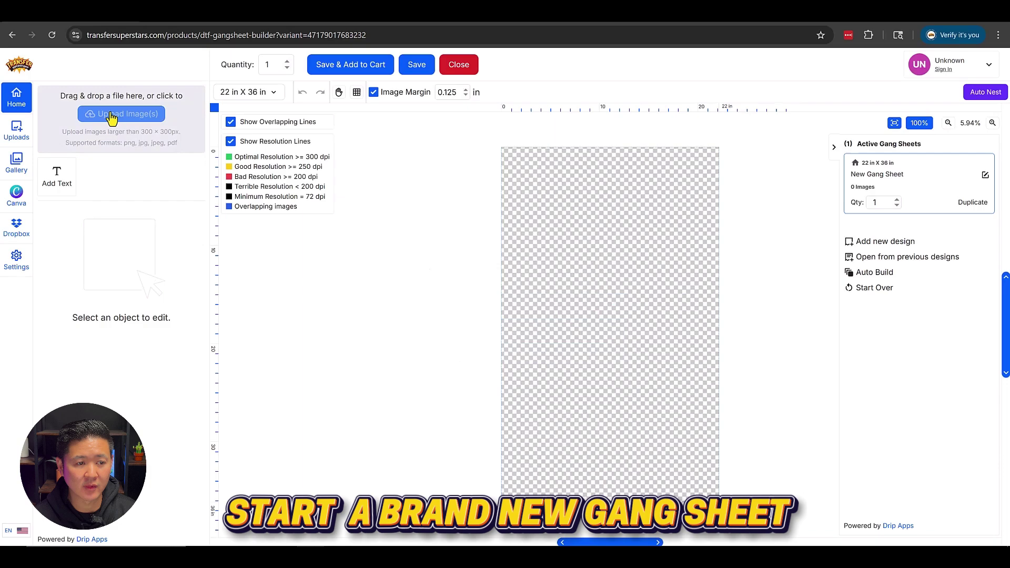
Upload the neon GLOW Effect image, the bats-around-the-moon image and the two Untitled Project images from the Content folder.
{"action": "left_click", "coordinate": [111, 115]}
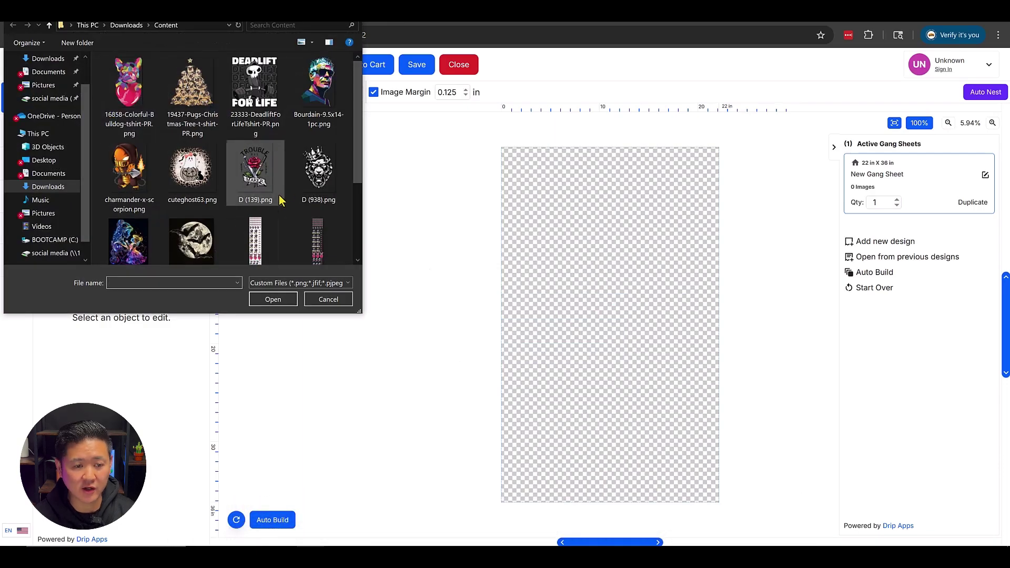
{"action": "left_click", "coordinate": [134, 245]}
{"action": "left_click", "coordinate": [195, 198], "text": "ctrl"}
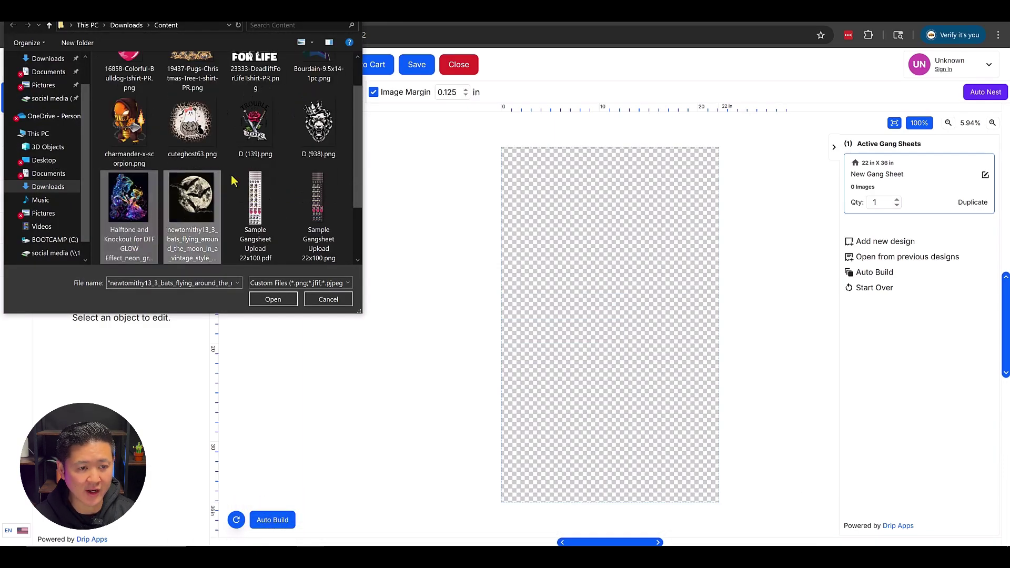
{"action": "scroll", "coordinate": [318, 221], "scroll_direction": "down", "scroll_amount": 2}
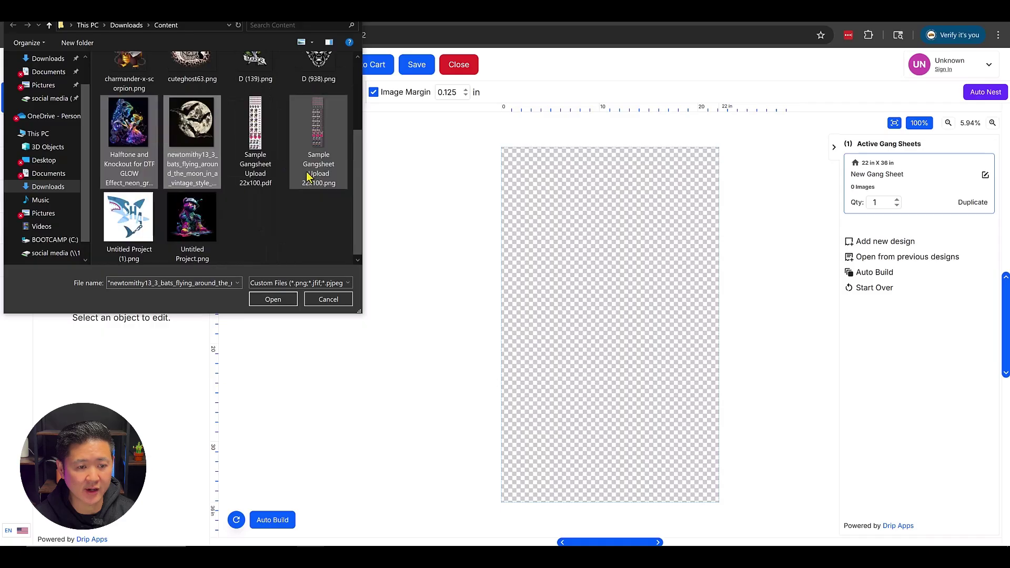
{"action": "left_click", "coordinate": [119, 230], "text": "ctrl"}
{"action": "left_click", "coordinate": [280, 301]}
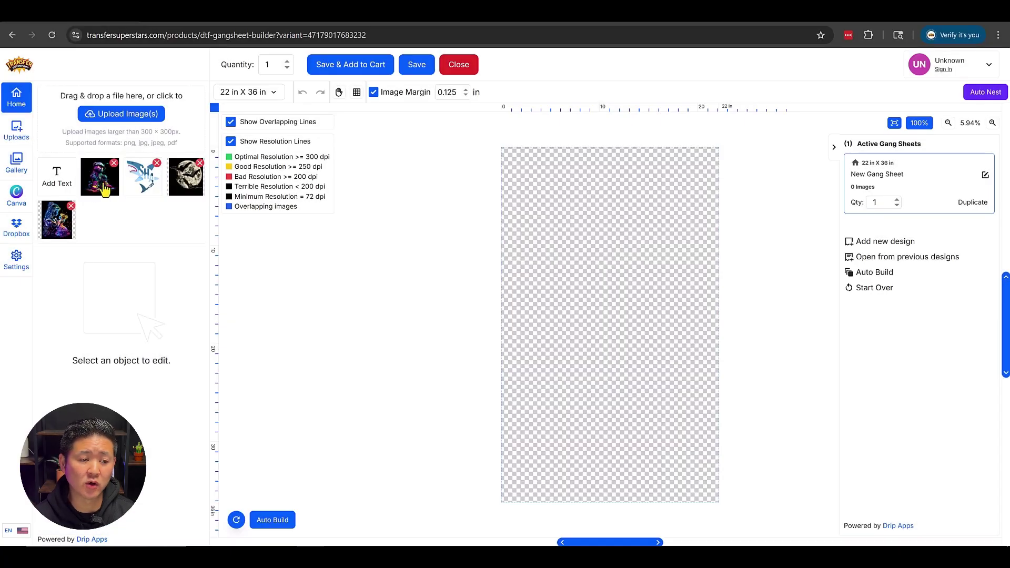
Add the bear image at 10 × 10 in and the shark image at about 9.9 × 9.9 in beside it.
{"action": "left_click", "coordinate": [105, 189]}
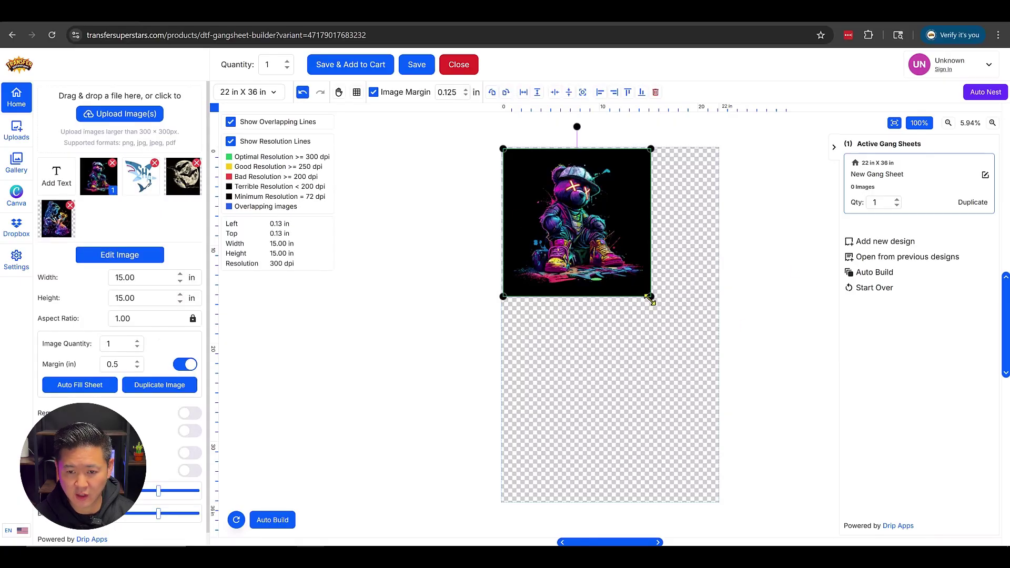
{"action": "left_click_drag", "start_coordinate": [651, 296], "coordinate": [601, 247]}
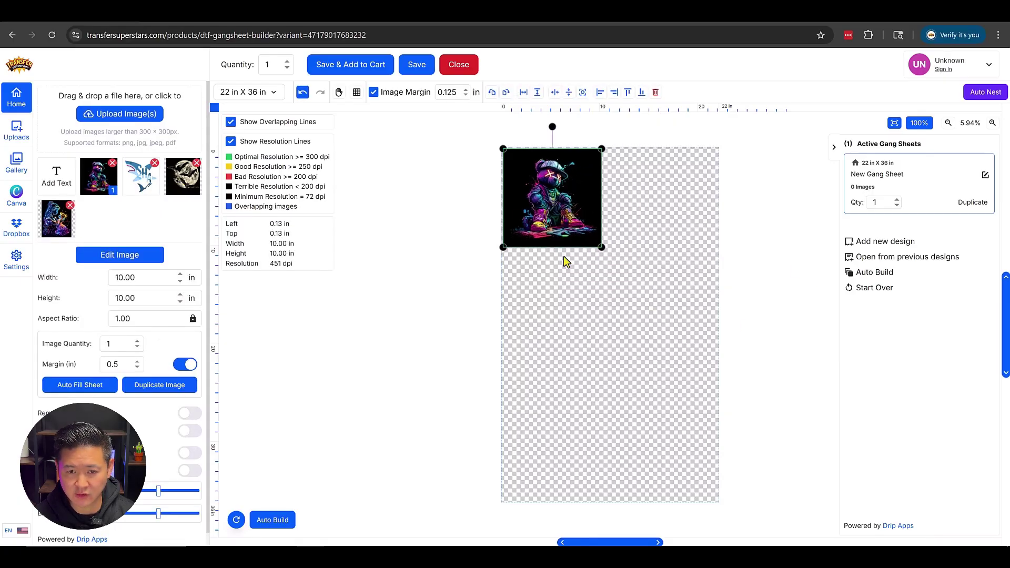
{"action": "left_click", "coordinate": [140, 182]}
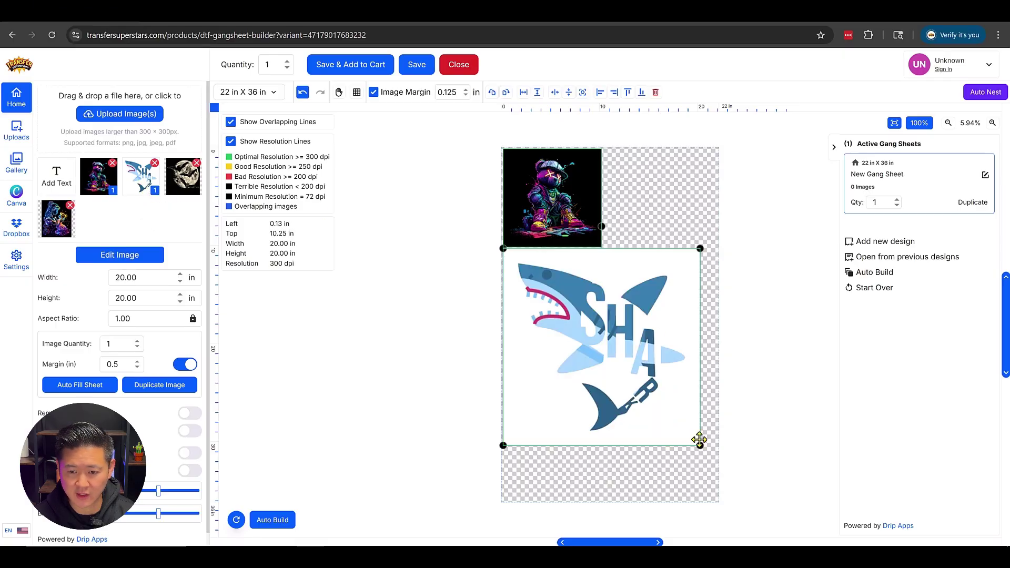
{"action": "left_click_drag", "start_coordinate": [699, 445], "coordinate": [609, 339]}
{"action": "left_click_drag", "start_coordinate": [557, 305], "coordinate": [668, 211]}
Add the bat moon and neon images to the sheet, enlarging the neon one to about 11.05 × 13.81 in below the shark.
{"action": "left_click", "coordinate": [188, 180]}
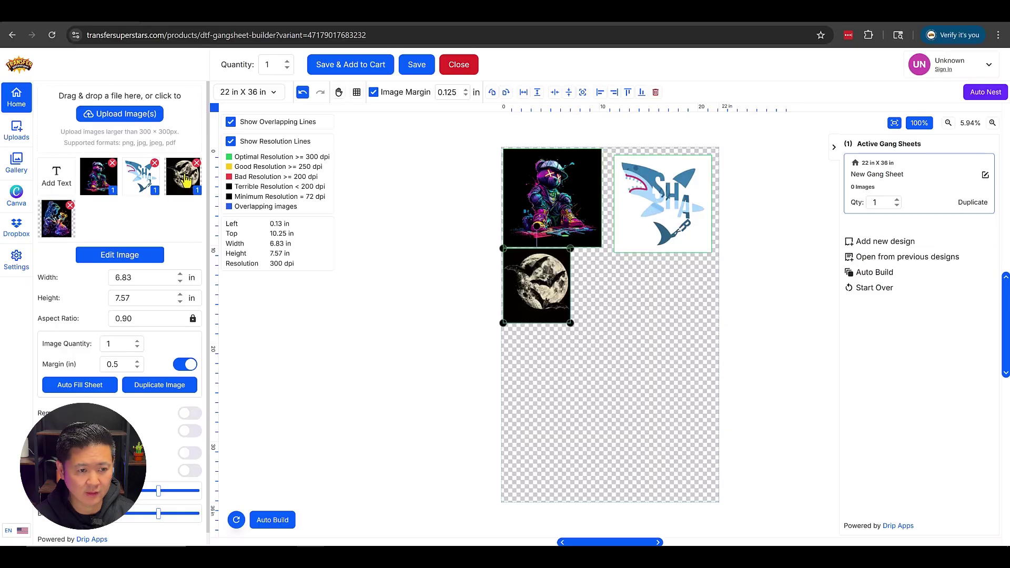
{"action": "left_click", "coordinate": [55, 229]}
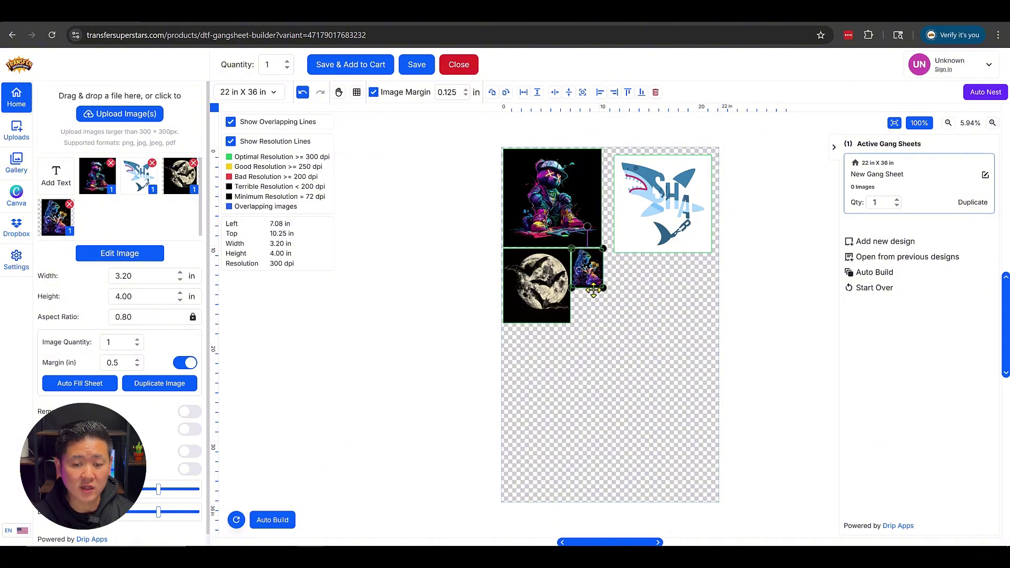
{"action": "left_click_drag", "start_coordinate": [605, 287], "coordinate": [641, 427]}
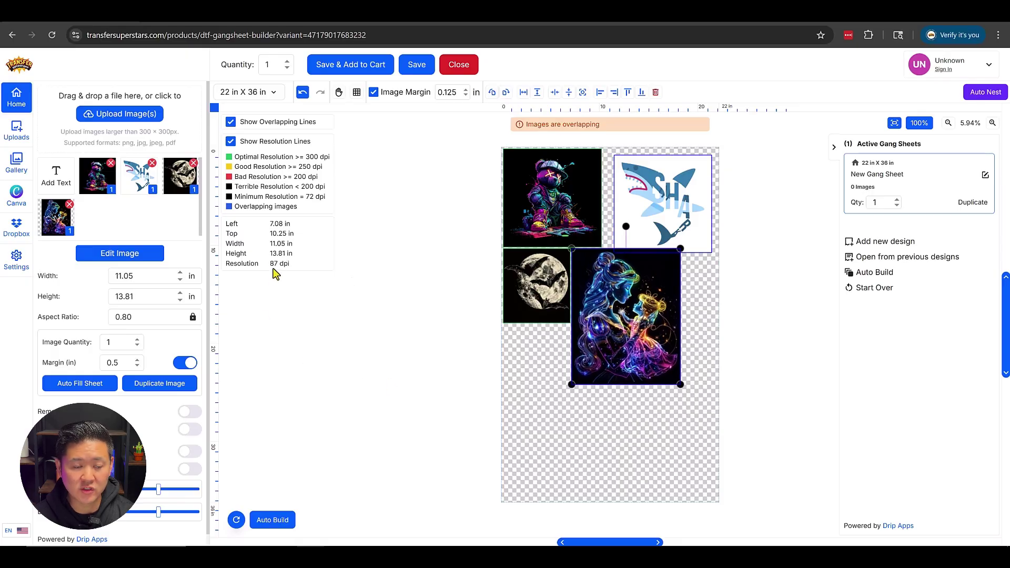
{"action": "left_click_drag", "start_coordinate": [663, 284], "coordinate": [688, 298]}
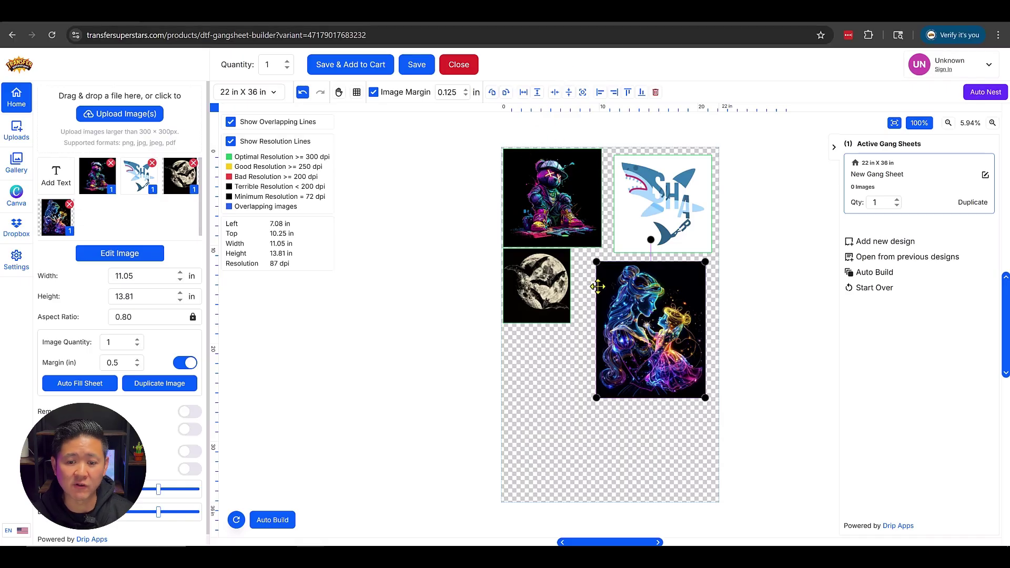
Enlarge the bat moon image to about 10.24 × 11.36 in and move the neon image aside to clear the overlap.
{"action": "left_click", "coordinate": [550, 315]}
{"action": "left_click_drag", "start_coordinate": [570, 323], "coordinate": [605, 401]}
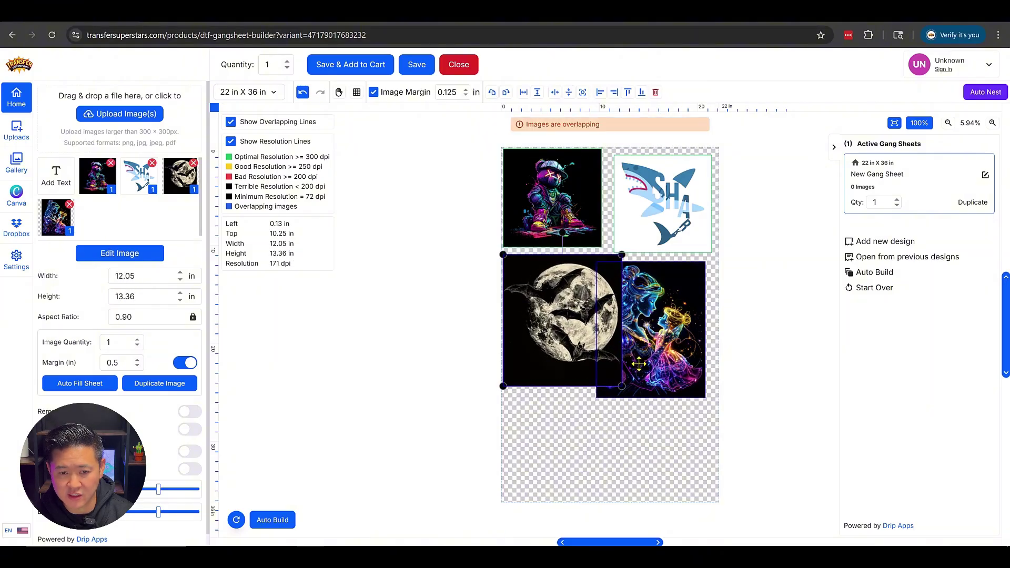
{"action": "left_click_drag", "start_coordinate": [640, 363], "coordinate": [602, 370]}
{"action": "left_click", "coordinate": [542, 371]}
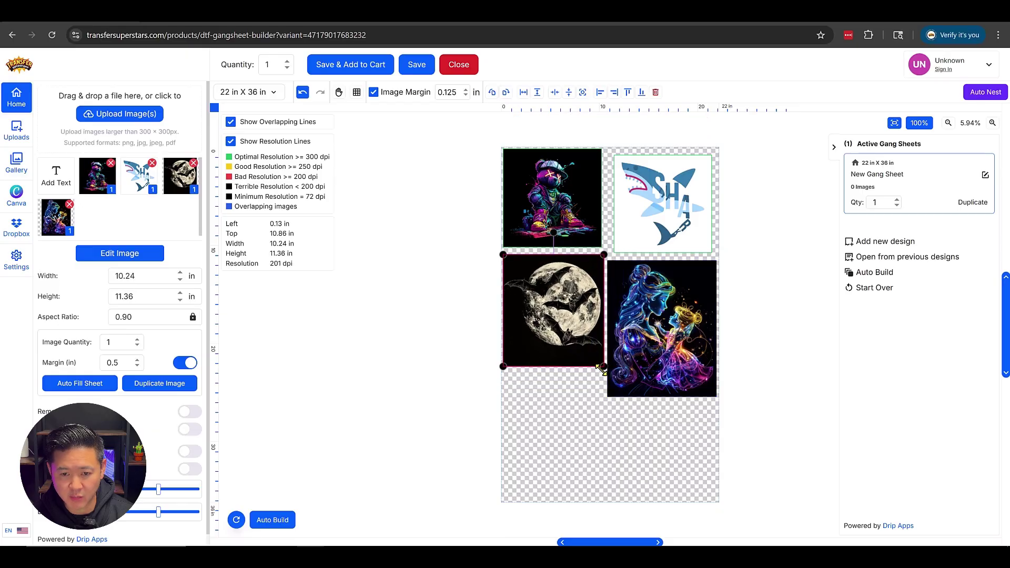
{"action": "left_click", "coordinate": [567, 448]}
{"action": "left_click", "coordinate": [559, 334]}
{"action": "left_click", "coordinate": [557, 421]}
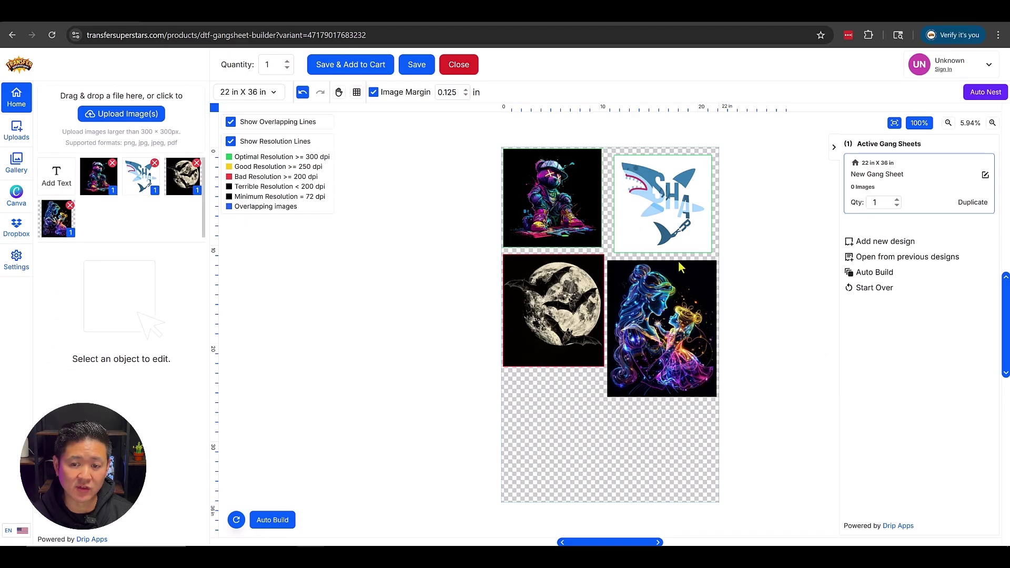
Check the print resolution of the shark and bat moon images, and view the placed artwork up close.
{"action": "left_click", "coordinate": [677, 187]}
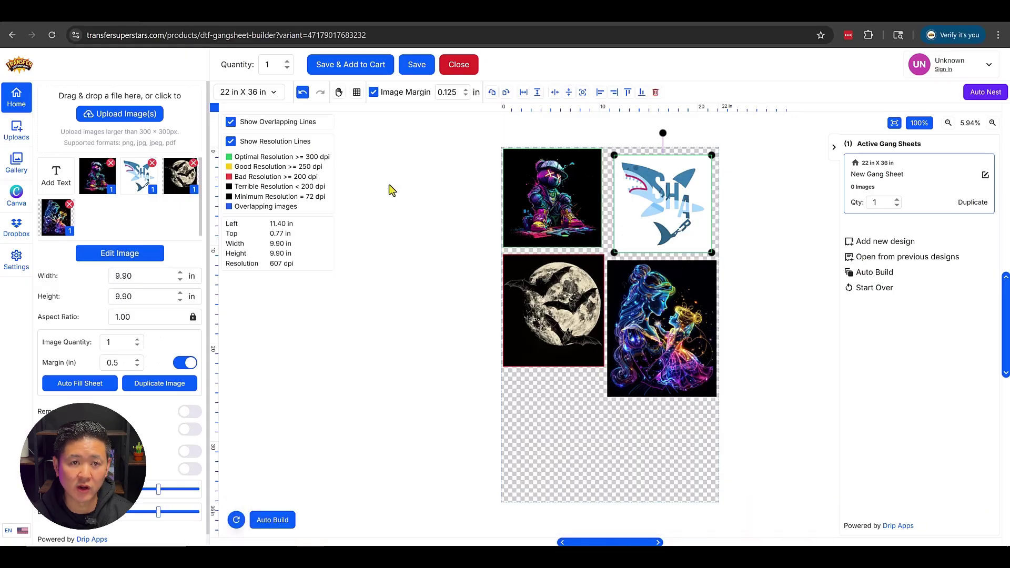
{"action": "left_click", "coordinate": [577, 302]}
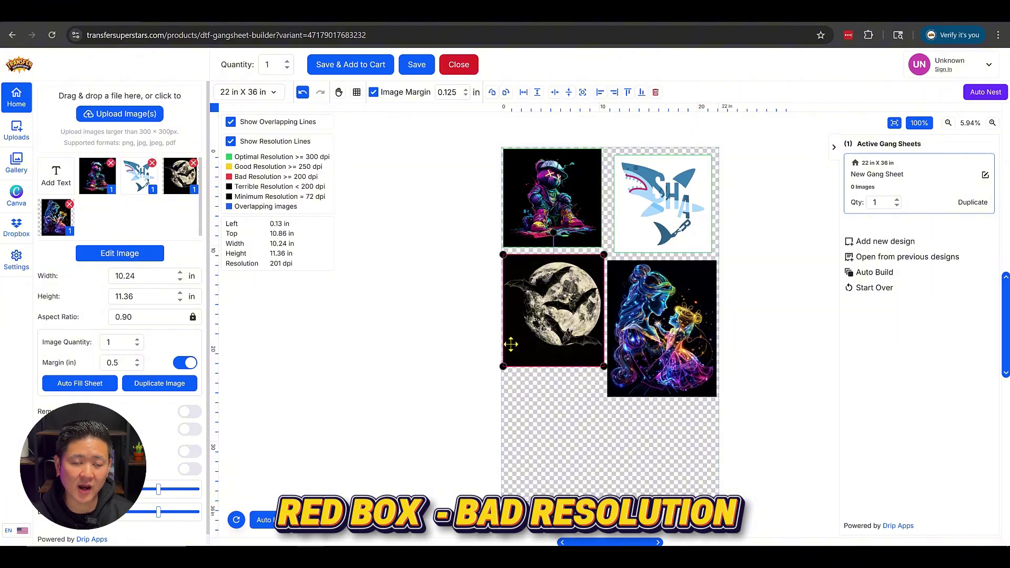
{"action": "left_click", "coordinate": [548, 447]}
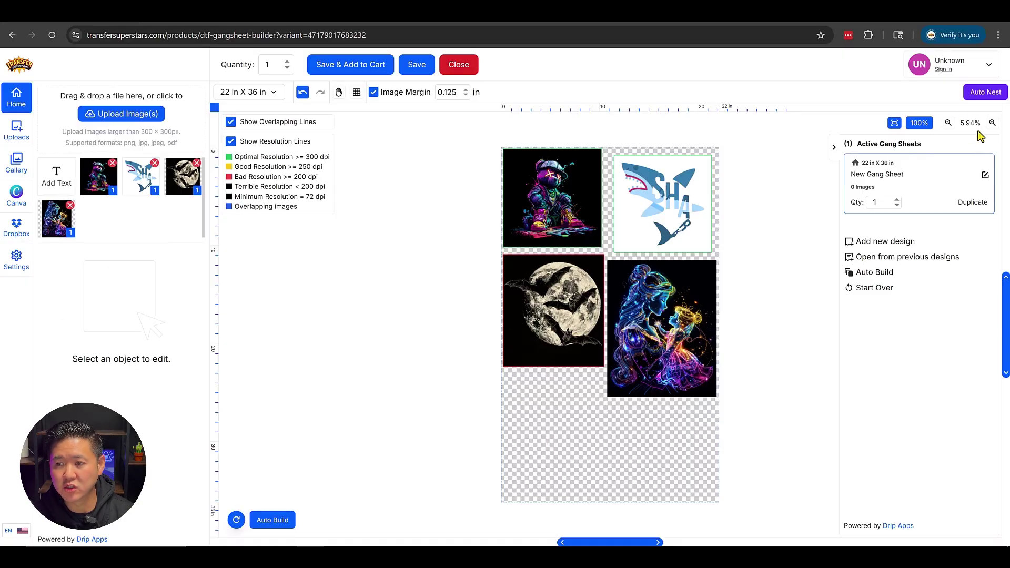
{"action": "left_click", "coordinate": [992, 123]}
{"action": "left_click", "coordinate": [992, 123]}
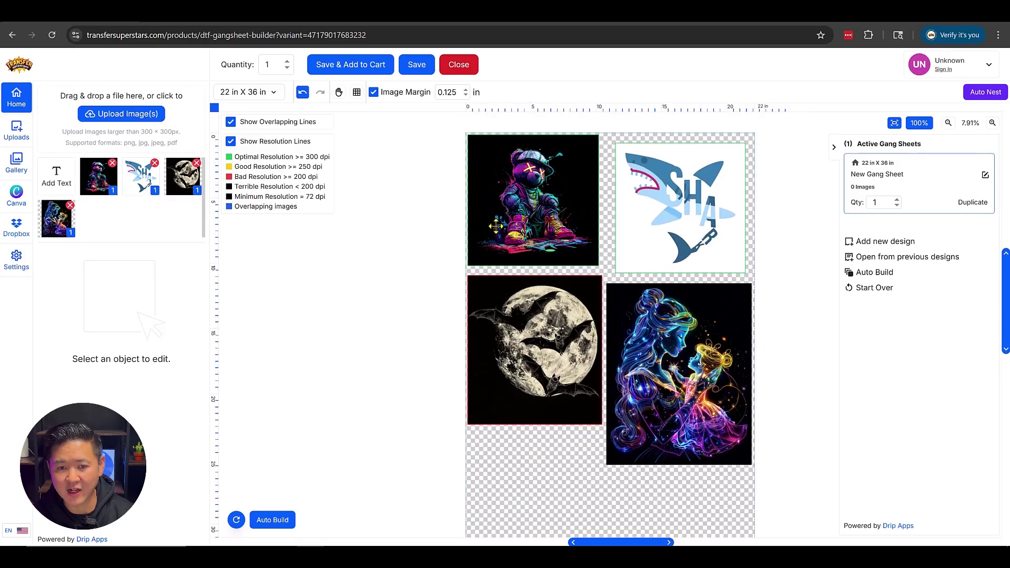
{"action": "left_click", "coordinate": [531, 202]}
{"action": "left_click", "coordinate": [307, 347]}
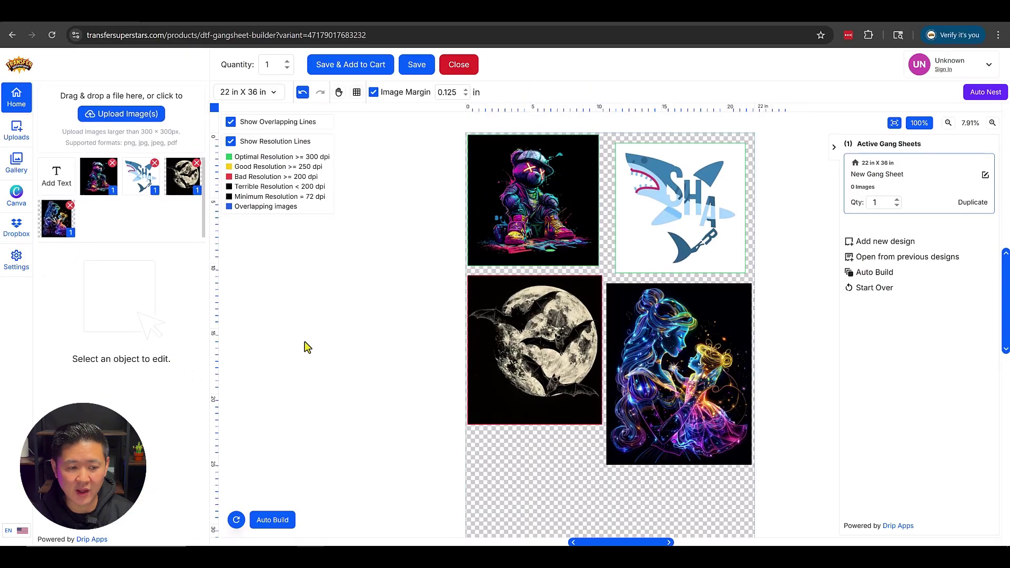
Preview the artboard with grey and black visual aid backgrounds and return to the transparent checkerboard.
{"action": "left_click", "coordinate": [16, 271]}
{"action": "left_click", "coordinate": [168, 208]}
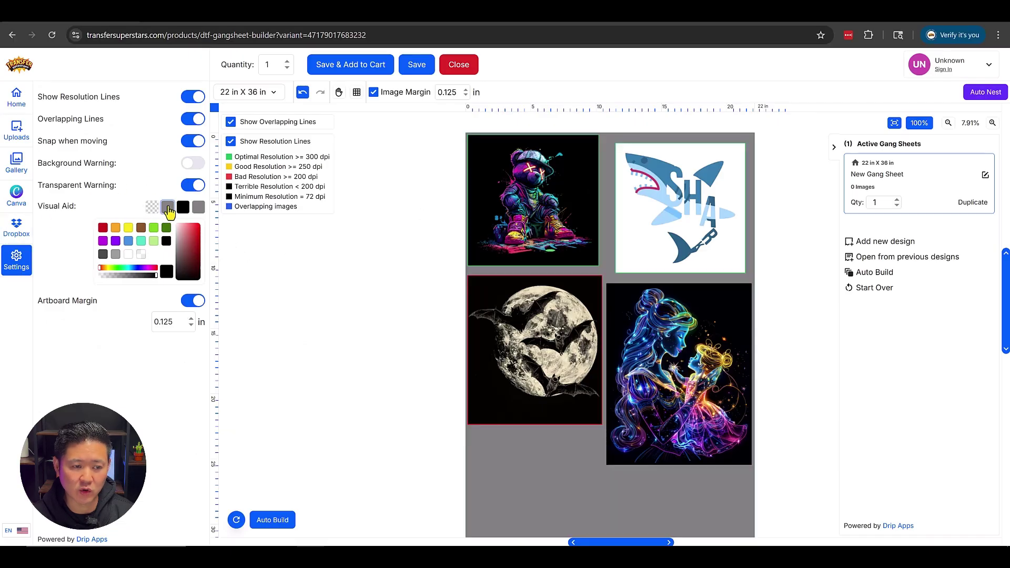
{"action": "left_click", "coordinate": [183, 207]}
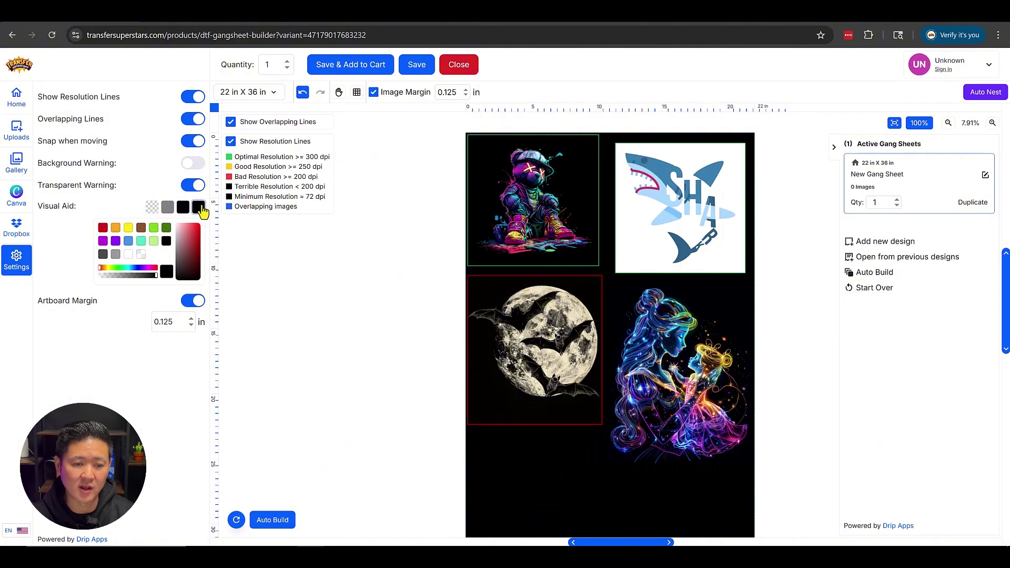
{"action": "left_click", "coordinate": [152, 209]}
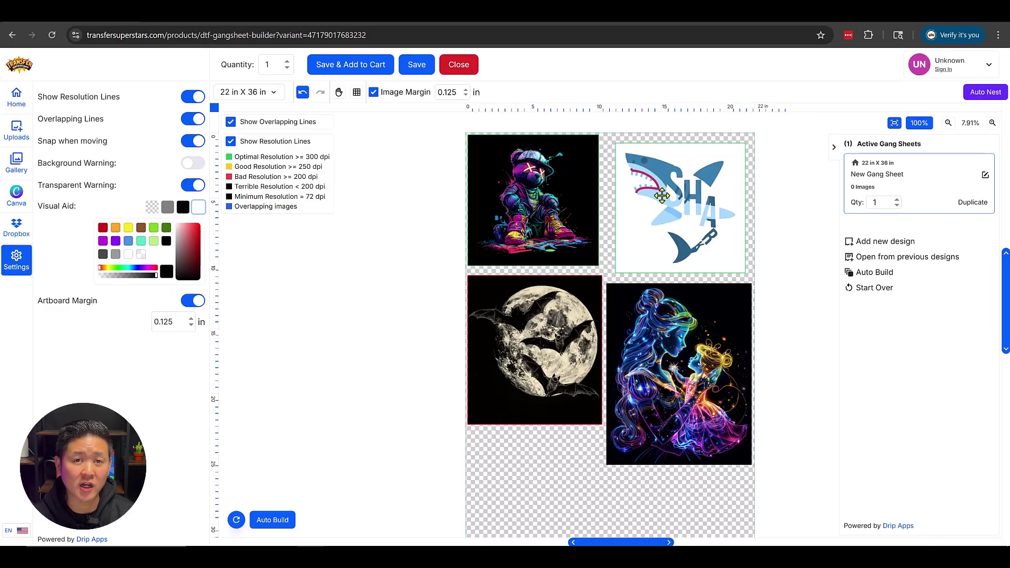
Remove the black background from the bear image and apply the change to the gang sheet.
{"action": "left_click", "coordinate": [547, 175]}
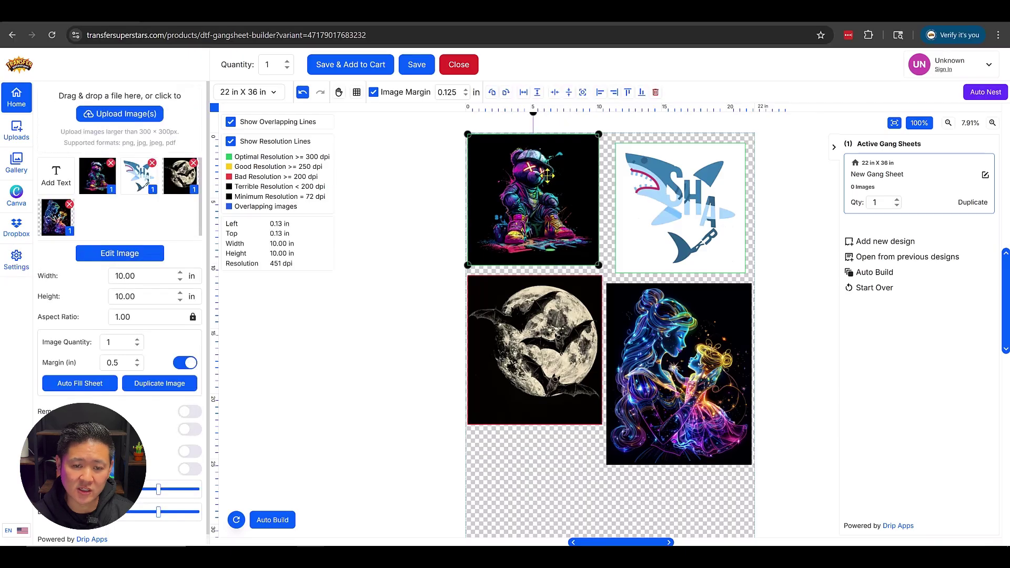
{"action": "left_click", "coordinate": [105, 257]}
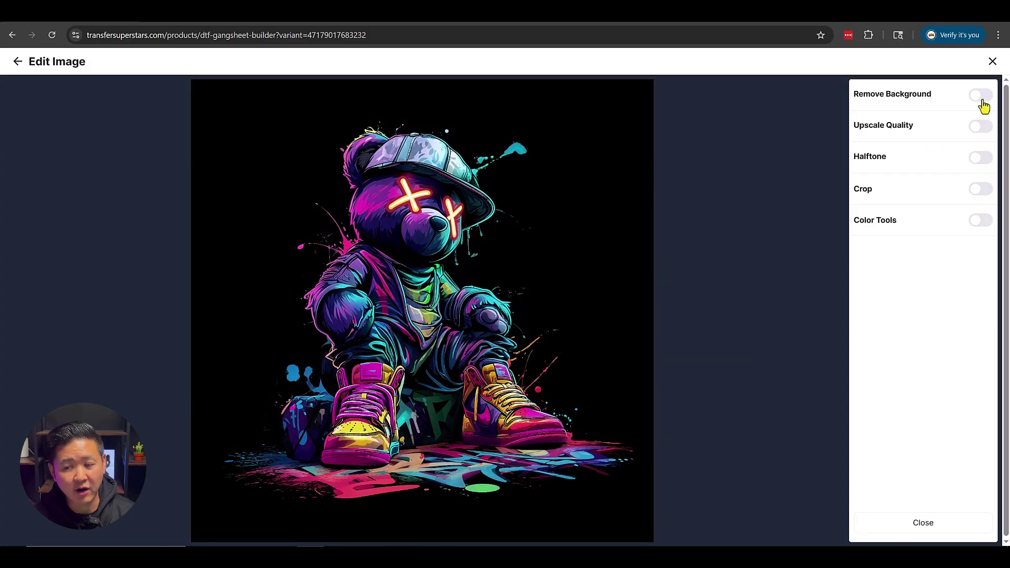
{"action": "left_click", "coordinate": [981, 95]}
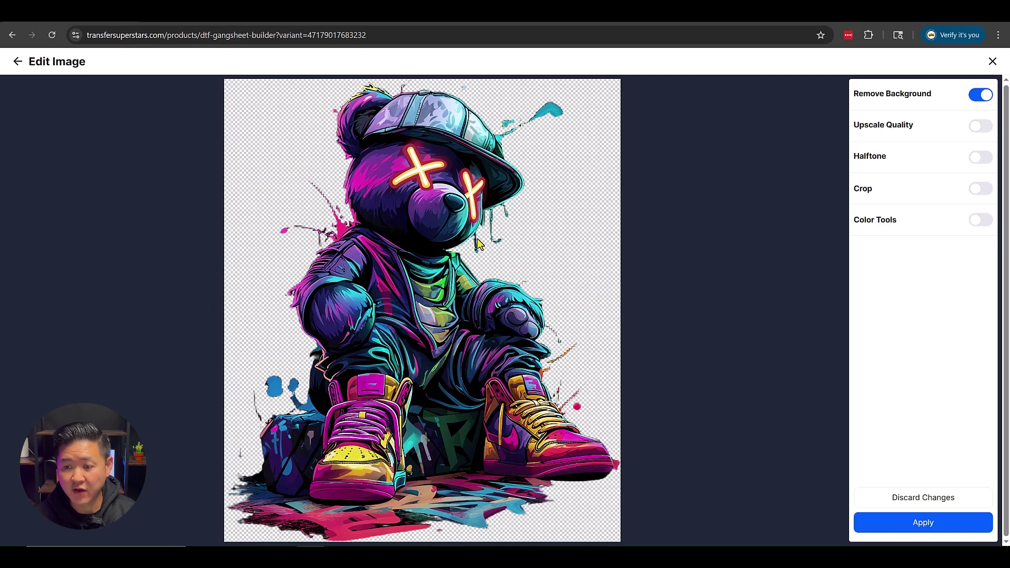
{"action": "left_click", "coordinate": [947, 523]}
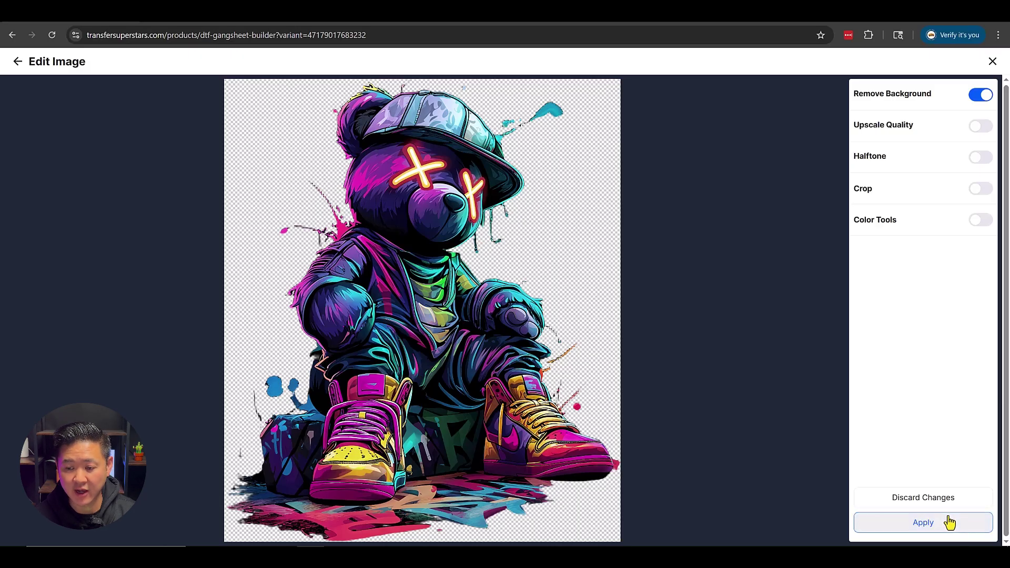
{"action": "left_click", "coordinate": [950, 523]}
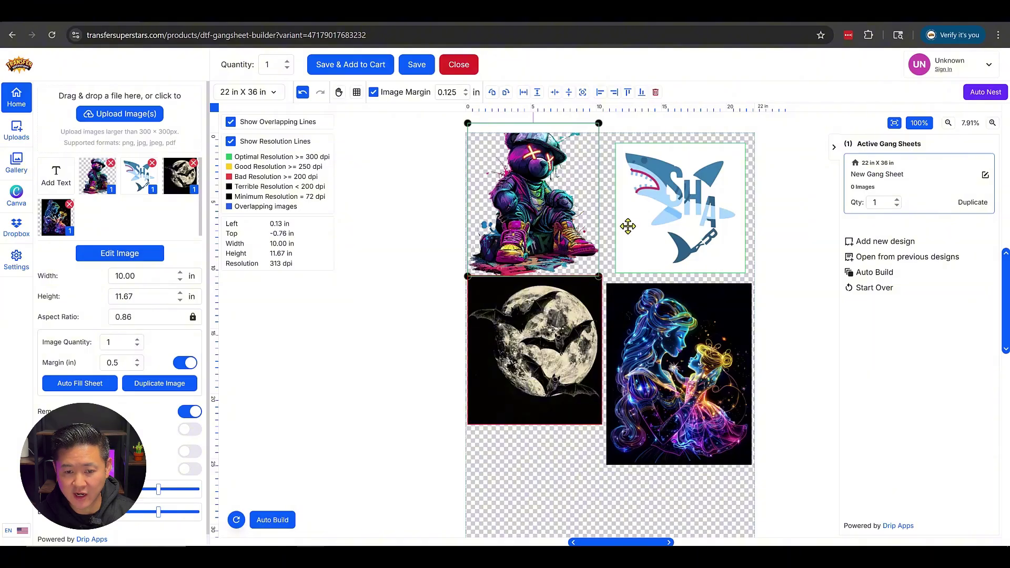
Remove the black background from the bat moon image and apply the edit.
{"action": "left_click", "coordinate": [566, 335]}
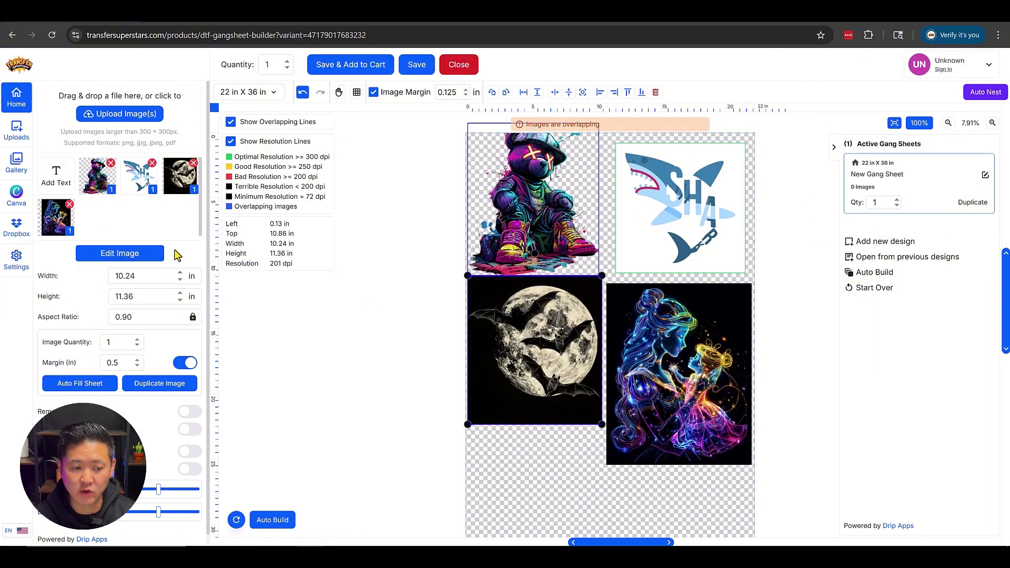
{"action": "left_click", "coordinate": [120, 255]}
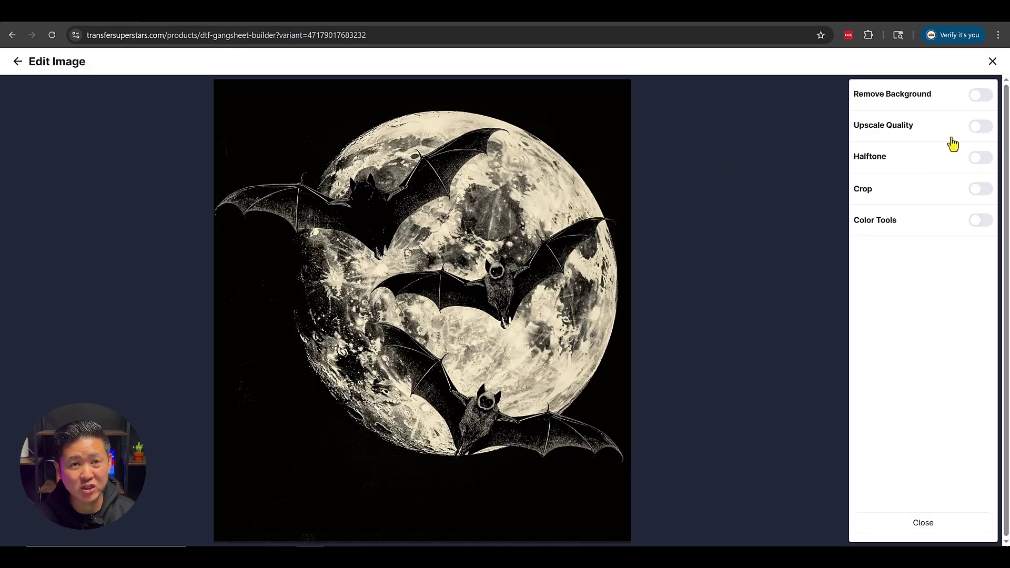
{"action": "left_click", "coordinate": [982, 95]}
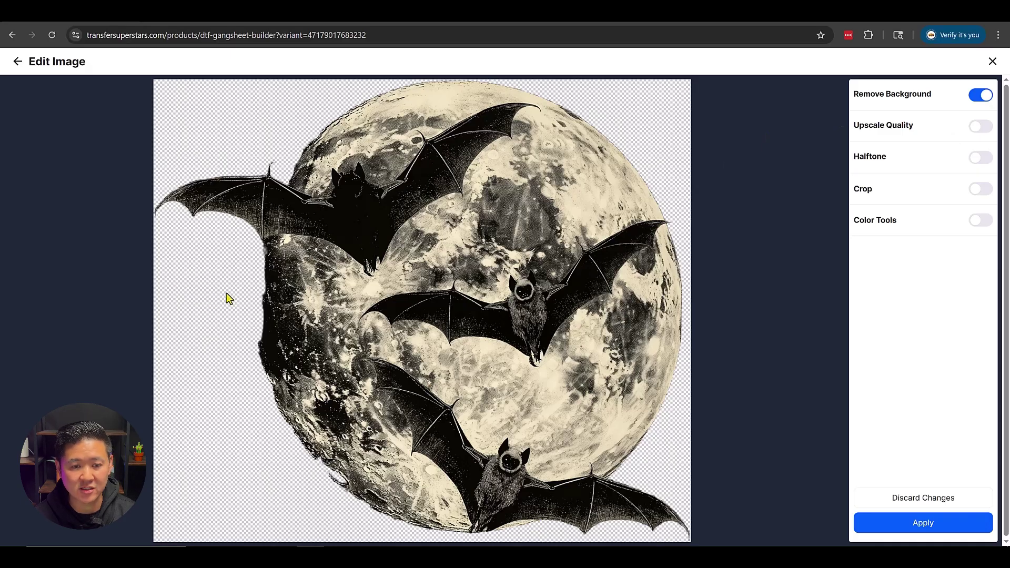
{"action": "left_click", "coordinate": [952, 525]}
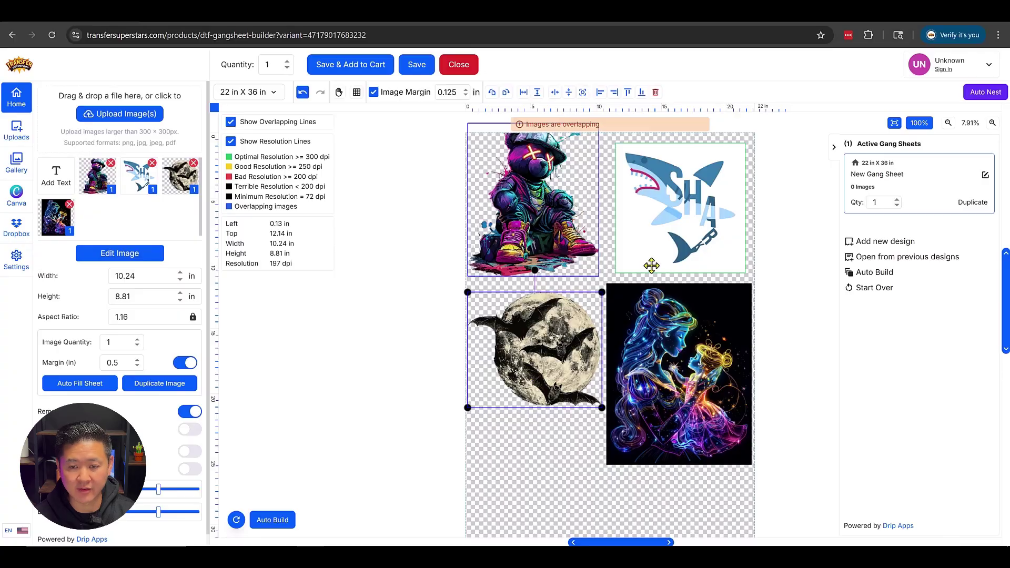
Open the glowing princess and child image for editing, upscale its quality and remove its black background.
{"action": "left_click", "coordinate": [667, 371]}
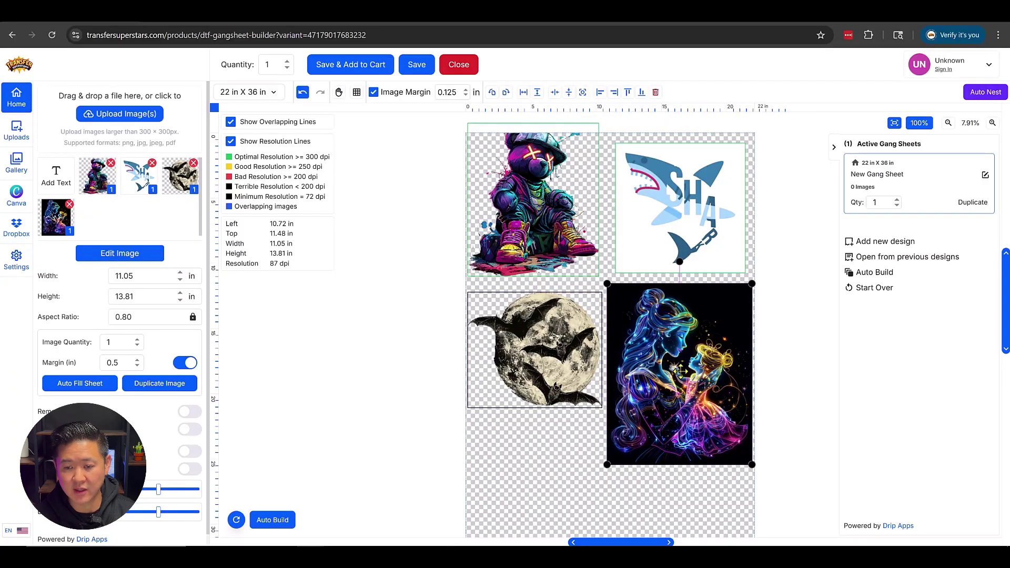
{"action": "left_click", "coordinate": [118, 254]}
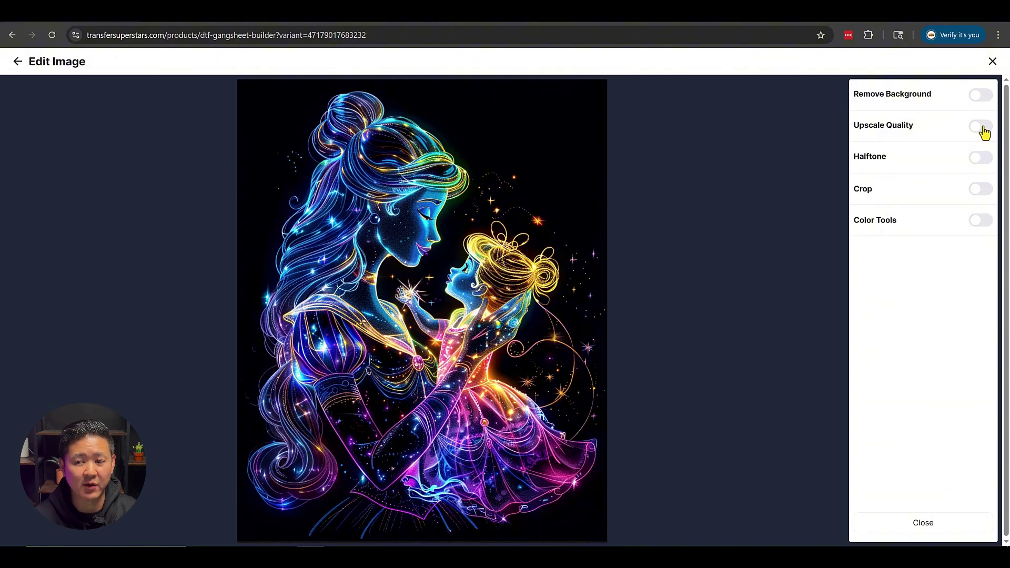
{"action": "left_click", "coordinate": [982, 127]}
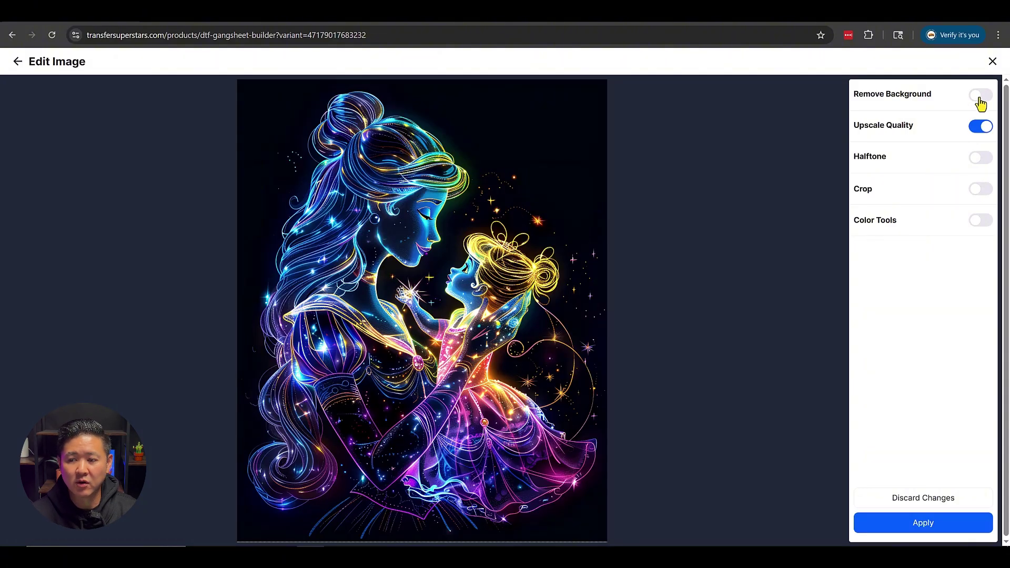
{"action": "left_click", "coordinate": [980, 98]}
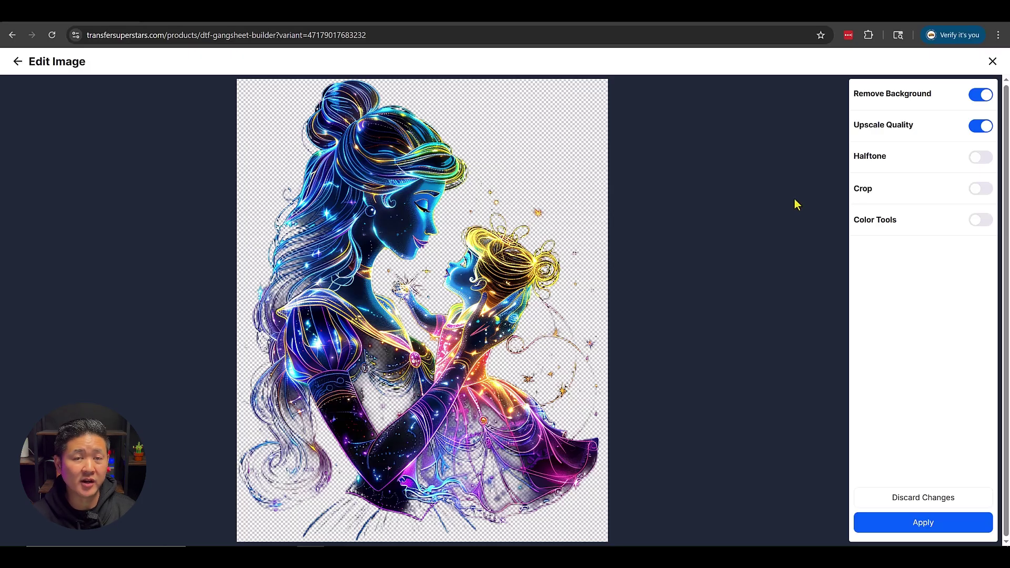
Apply a halftone with density 30 and angle 45 to the princess image, and apply the edits to the gang sheet.
{"action": "left_click", "coordinate": [982, 159]}
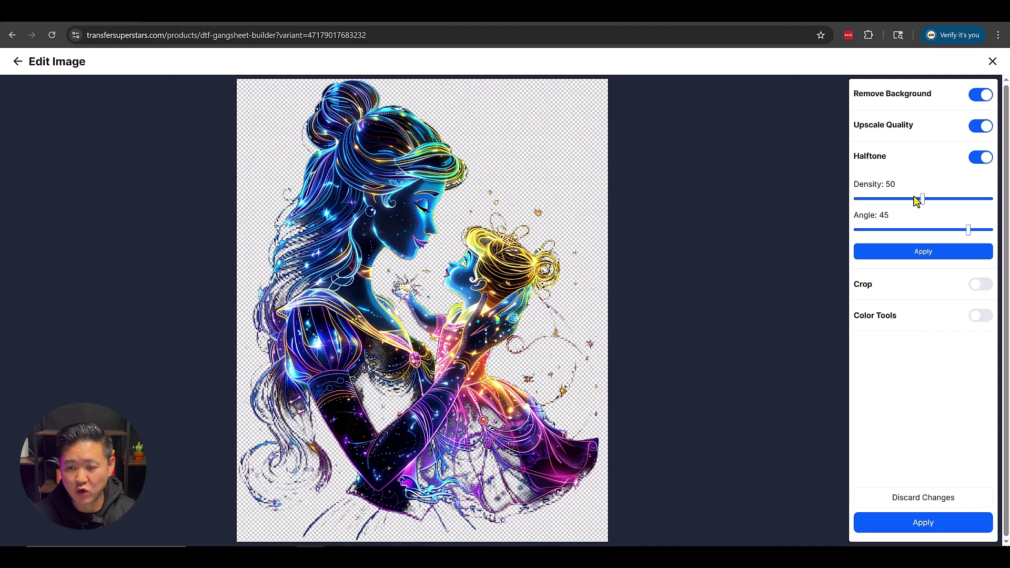
{"action": "left_click_drag", "start_coordinate": [922, 201], "coordinate": [895, 207]}
{"action": "left_click", "coordinate": [904, 258]}
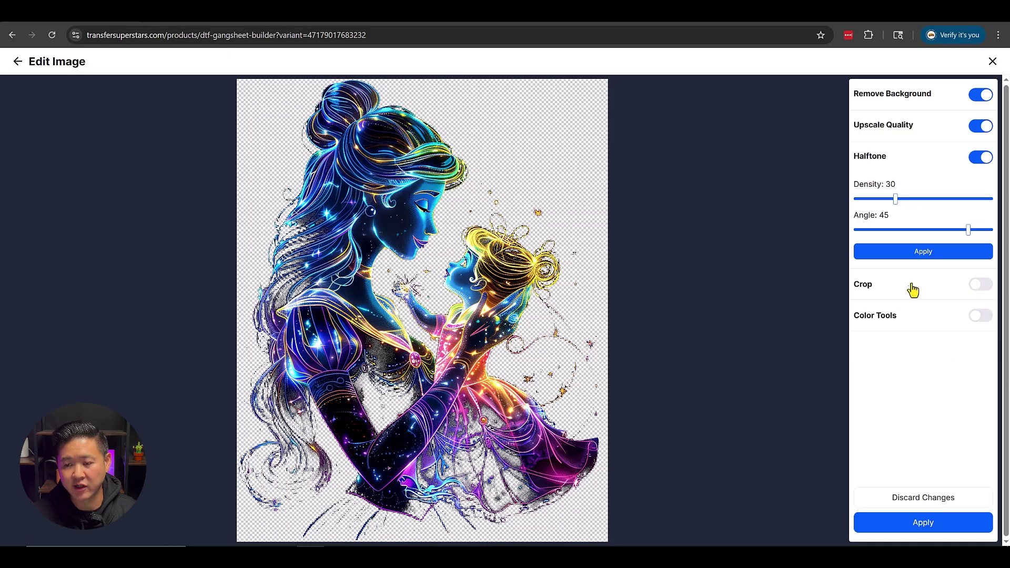
{"action": "left_click", "coordinate": [917, 253]}
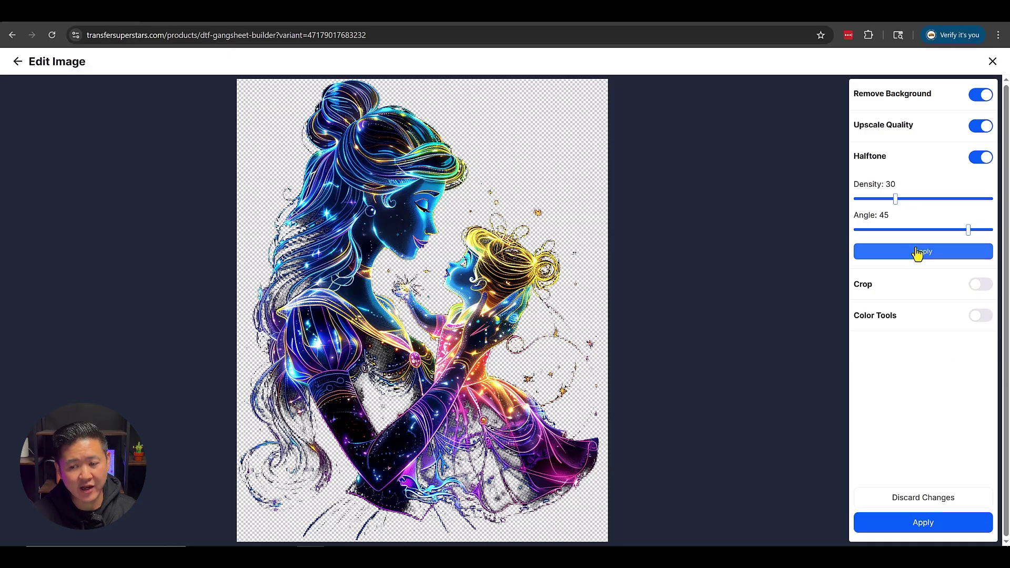
{"action": "left_click", "coordinate": [917, 253]}
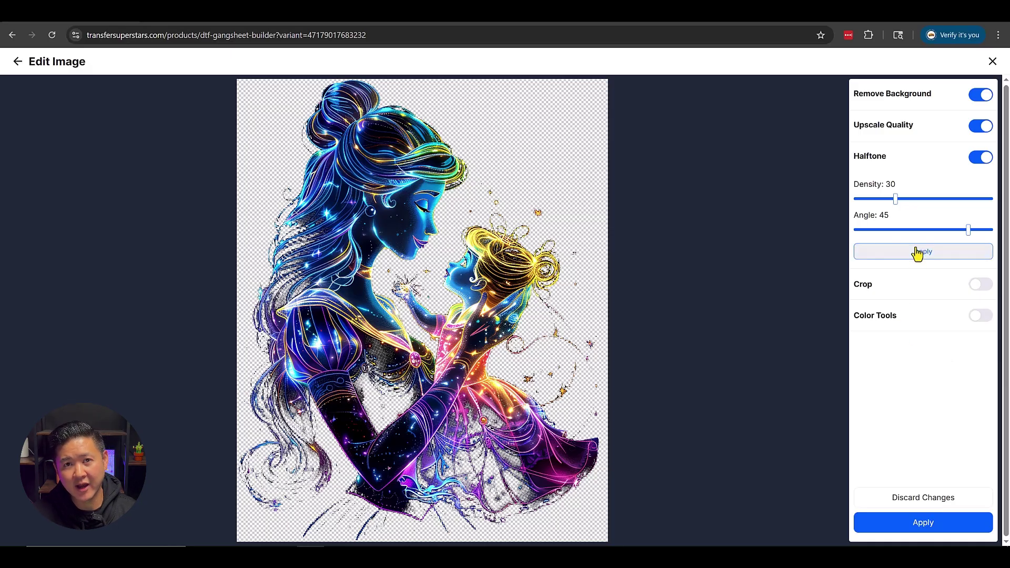
{"action": "left_click", "coordinate": [918, 531]}
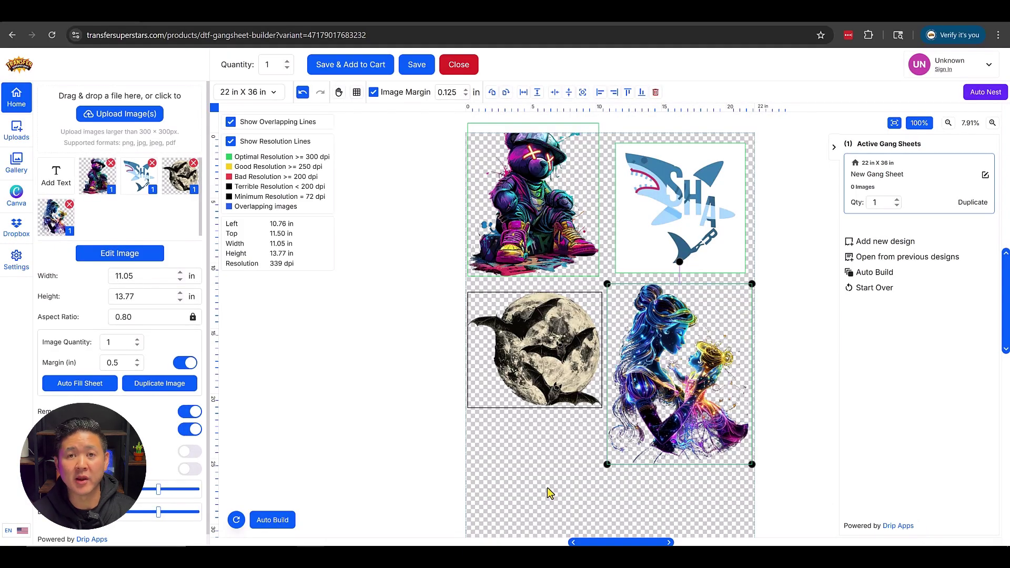
Move the bear image fully inside the artboard and shift the bat moon image slightly down so they do not overlap.
{"action": "left_click", "coordinate": [514, 467]}
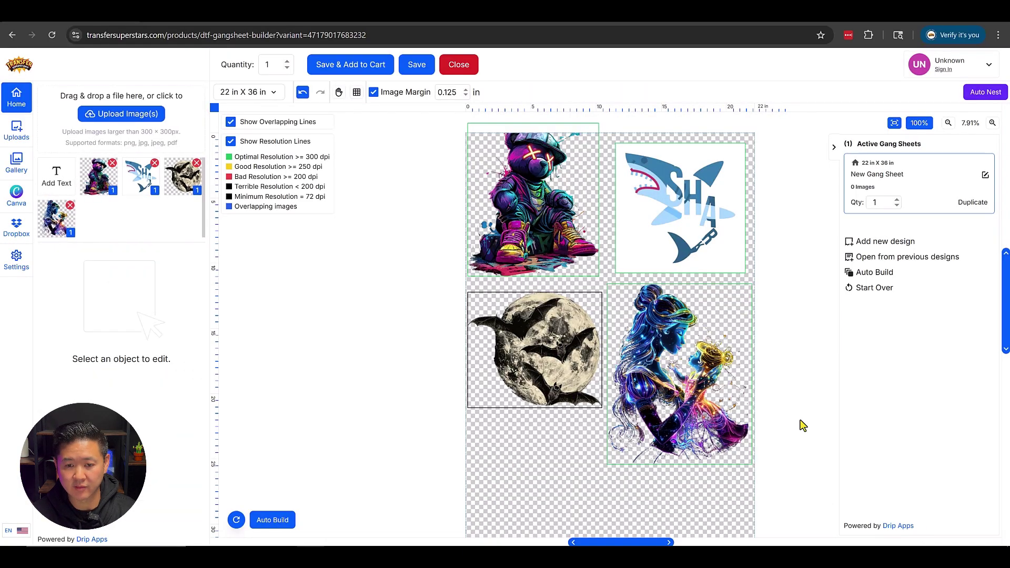
{"action": "left_click", "coordinate": [579, 199]}
{"action": "left_click", "coordinate": [510, 468]}
{"action": "left_click_drag", "start_coordinate": [543, 386], "coordinate": [544, 393]}
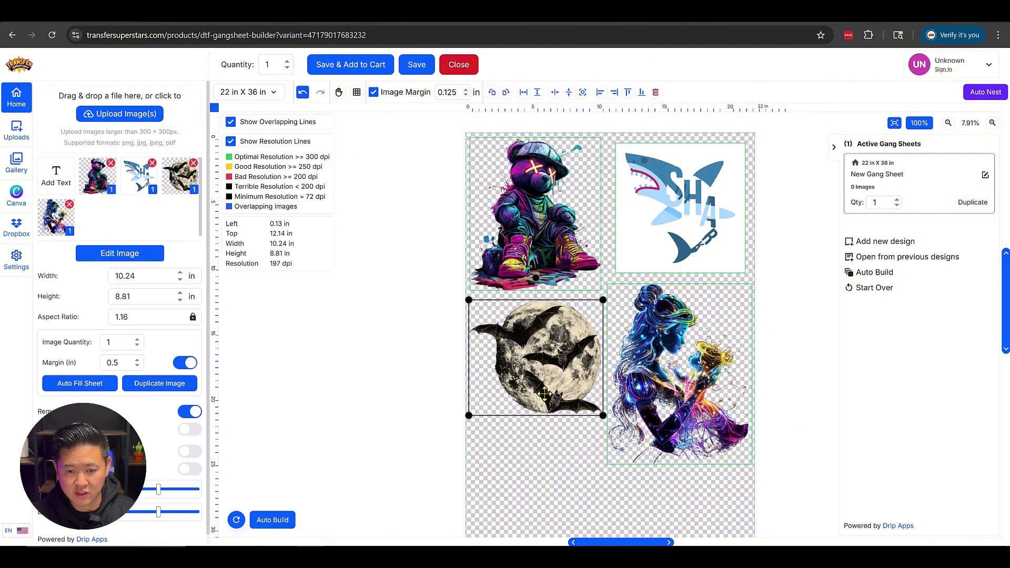
{"action": "left_click", "coordinate": [555, 435]}
{"action": "left_click", "coordinate": [550, 405]}
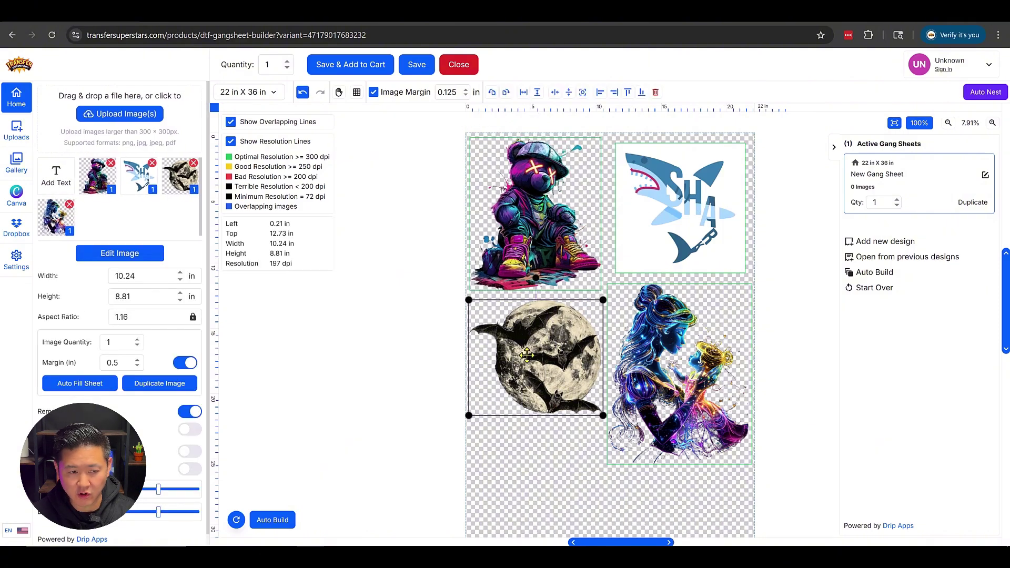
{"action": "left_click", "coordinate": [538, 457]}
{"action": "left_click", "coordinate": [581, 348]}
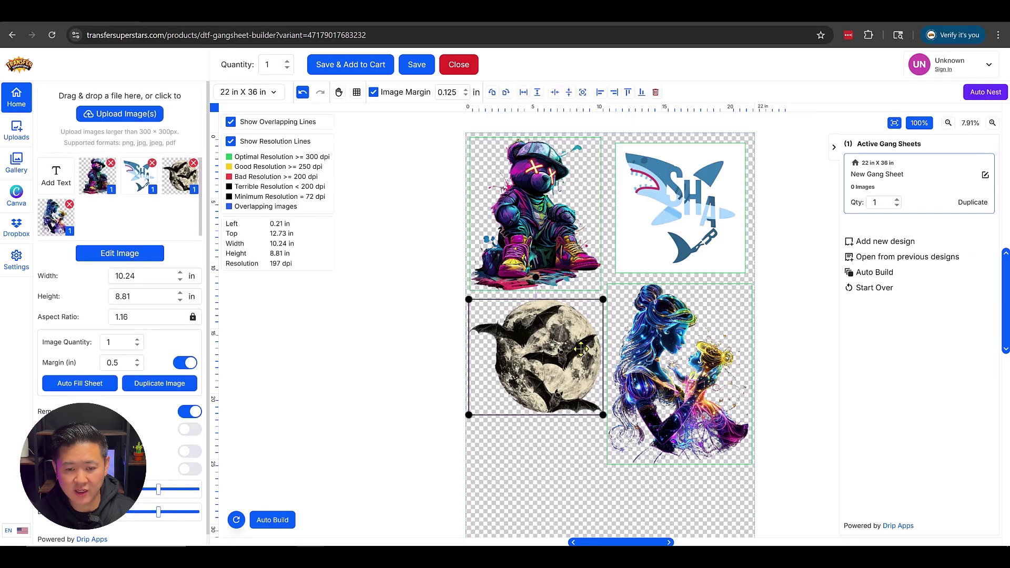
{"action": "left_click", "coordinate": [530, 448]}
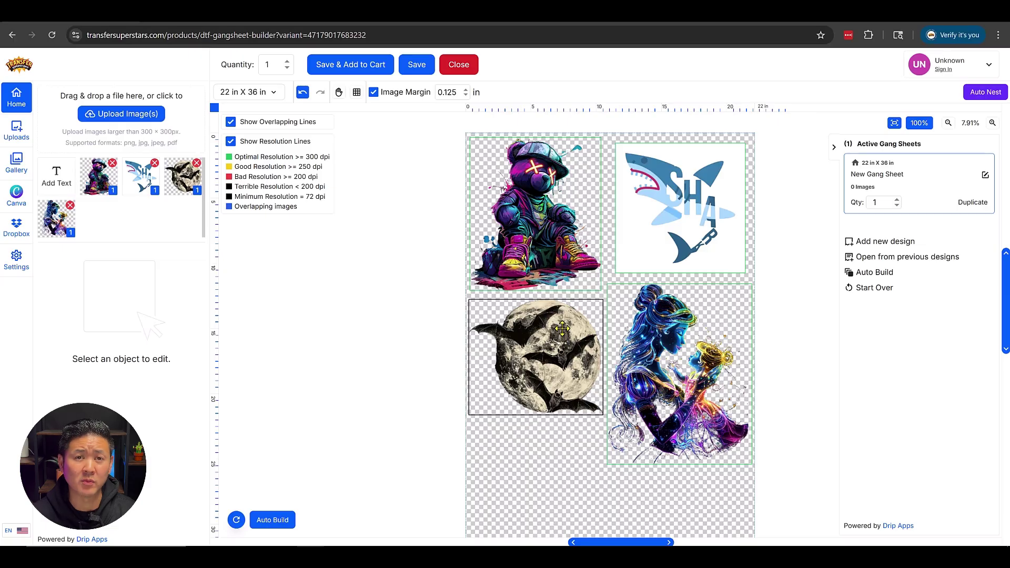
Open the shark image for editing, upscale its quality and remove its white background.
{"action": "left_click", "coordinate": [671, 211]}
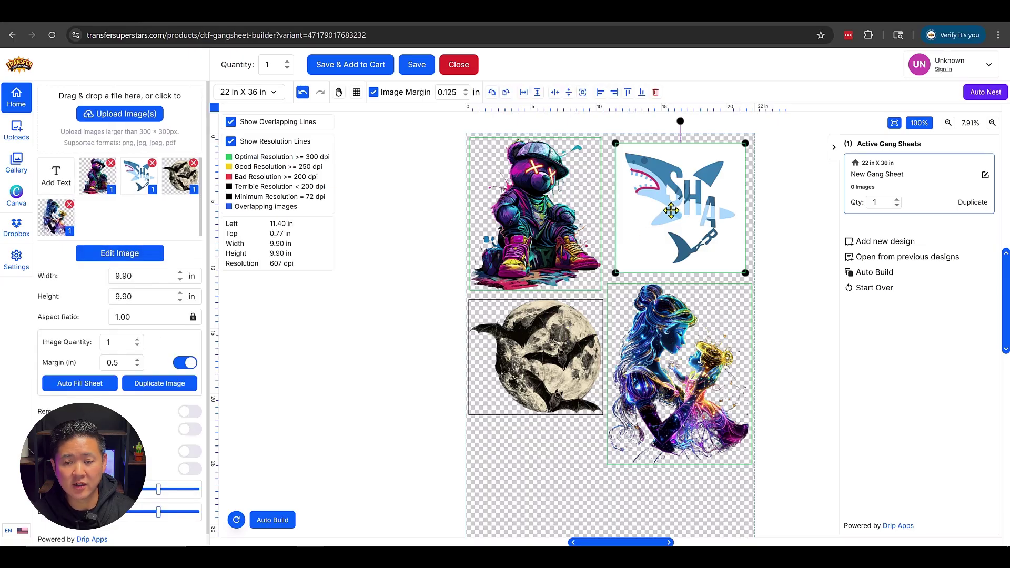
{"action": "left_click", "coordinate": [135, 255]}
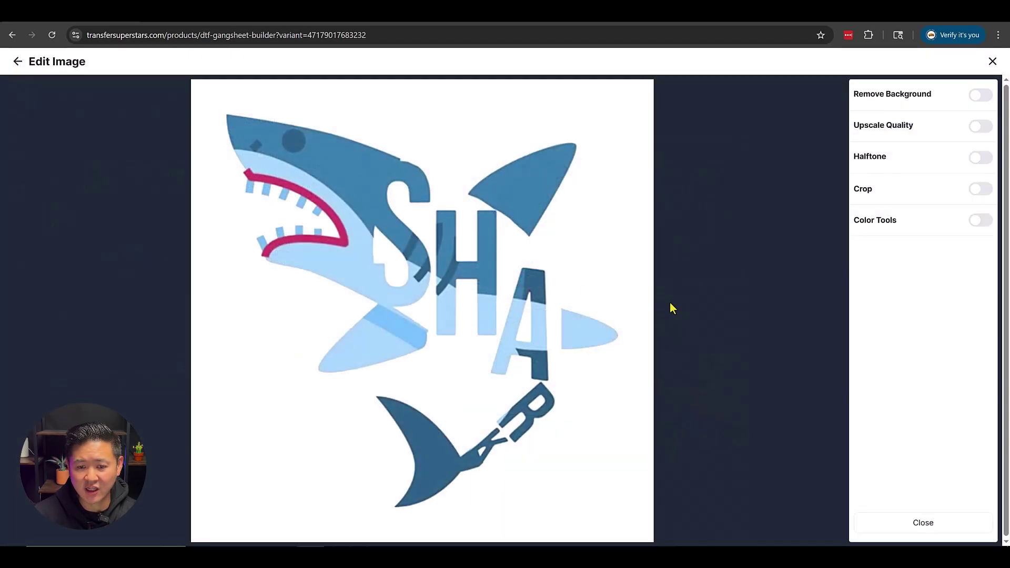
{"action": "left_click", "coordinate": [982, 126]}
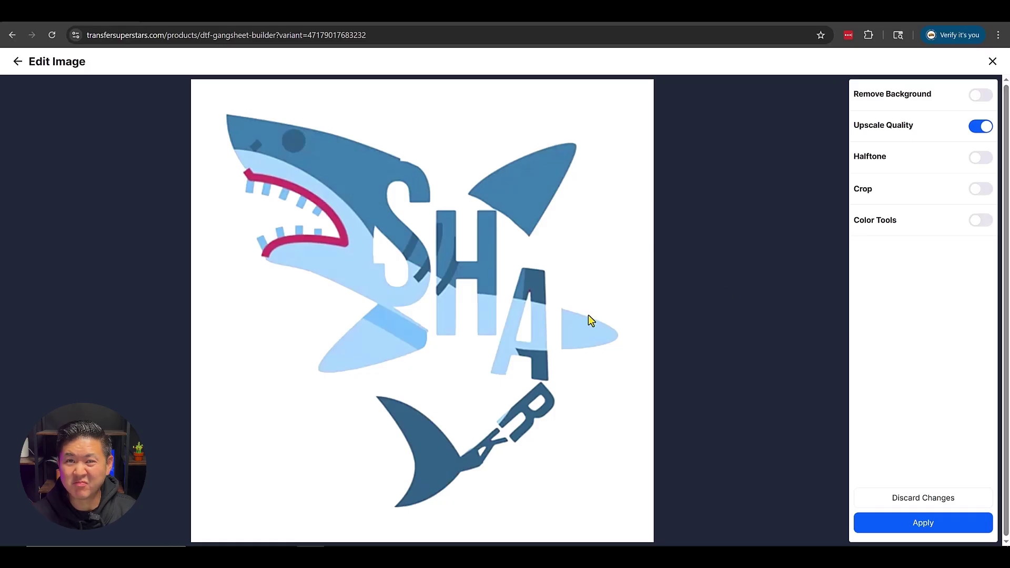
{"action": "left_click", "coordinate": [982, 98]}
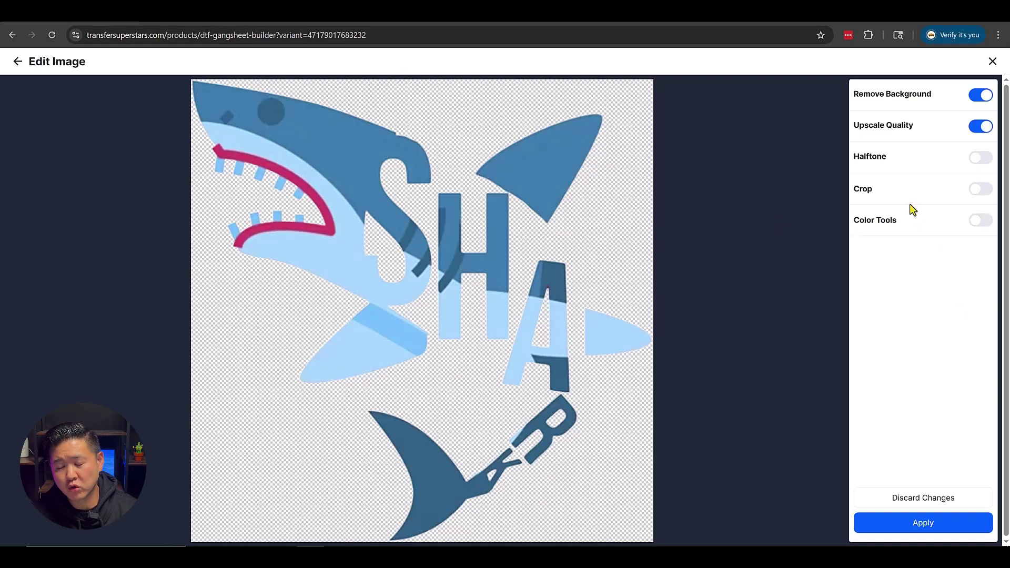
Use Color Tools to pick the shark's eye colour #2e6186 and a red replacement, and apply the image edits.
{"action": "left_click", "coordinate": [973, 225]}
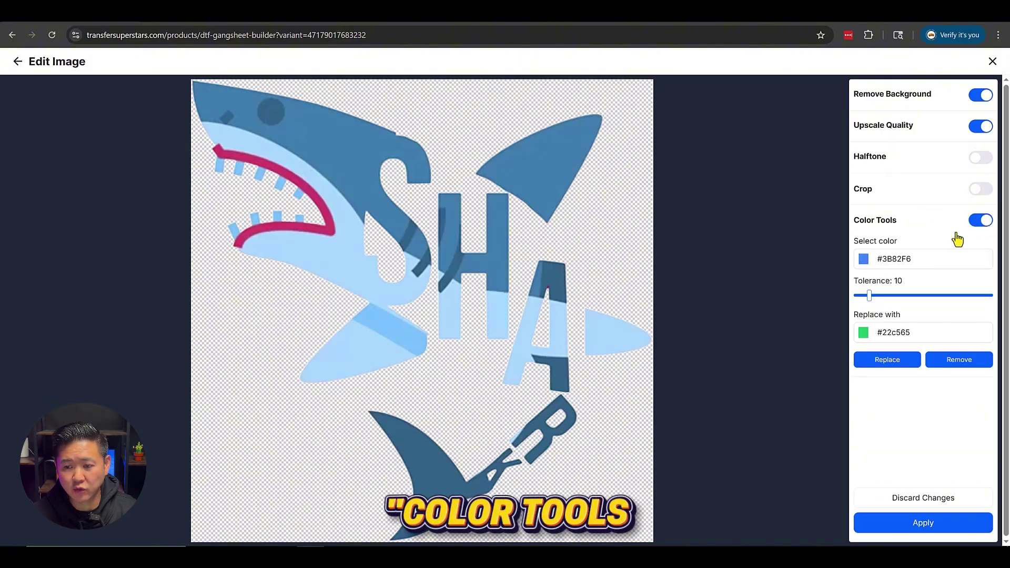
{"action": "left_click", "coordinate": [867, 259]}
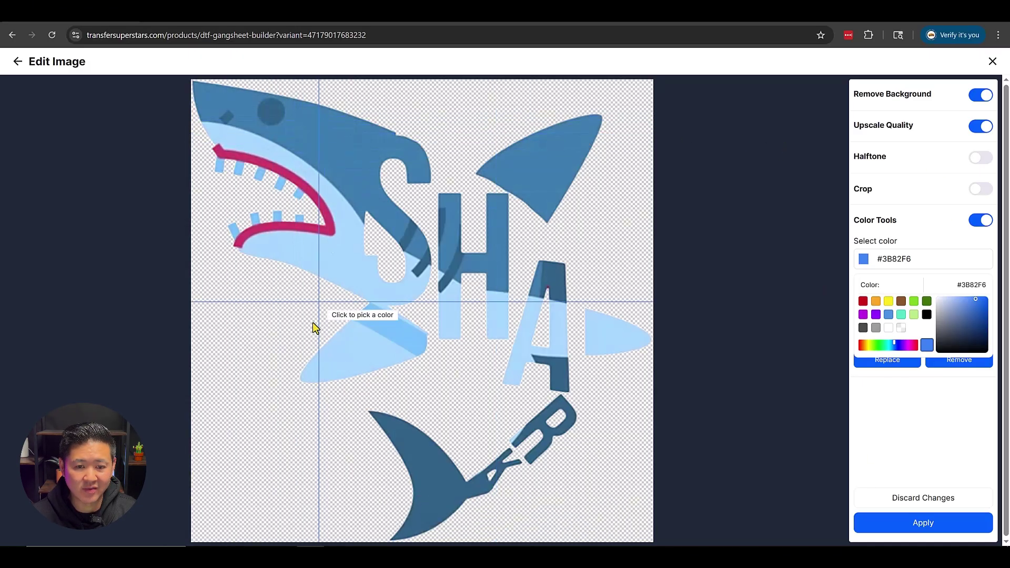
{"action": "left_click", "coordinate": [271, 114]}
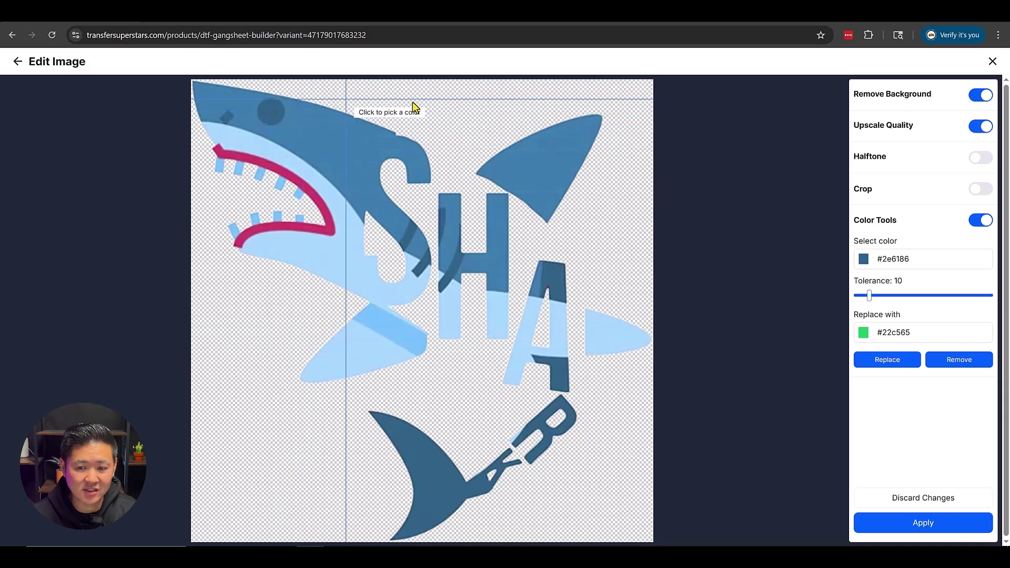
{"action": "left_click", "coordinate": [863, 333]}
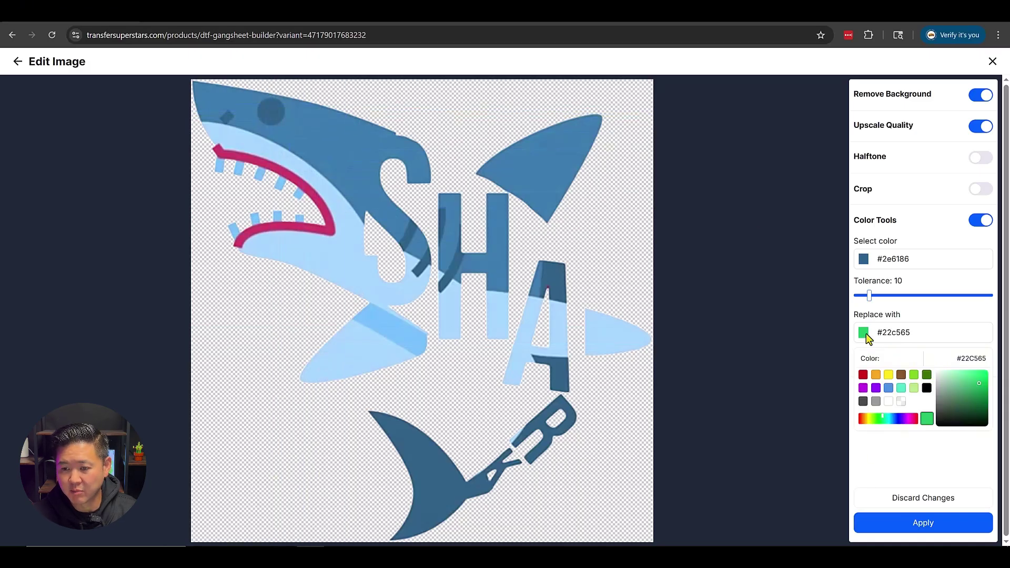
{"action": "left_click", "coordinate": [862, 375]}
{"action": "left_click", "coordinate": [915, 524]}
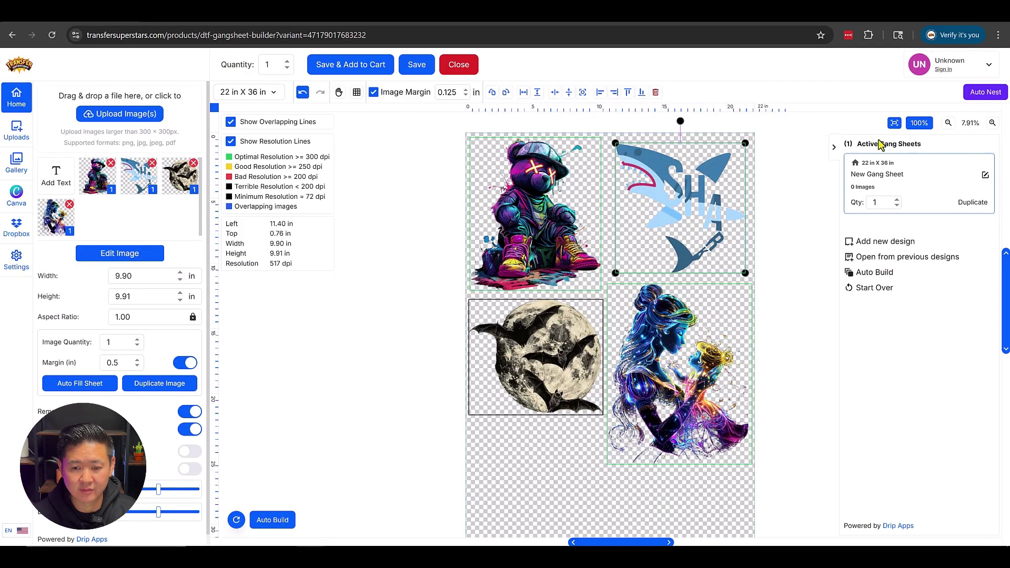
Reopen the shark image, replace its eye colour #2f6286 with red #D0021B, and apply the change to the gang sheet.
{"action": "left_click", "coordinate": [100, 254]}
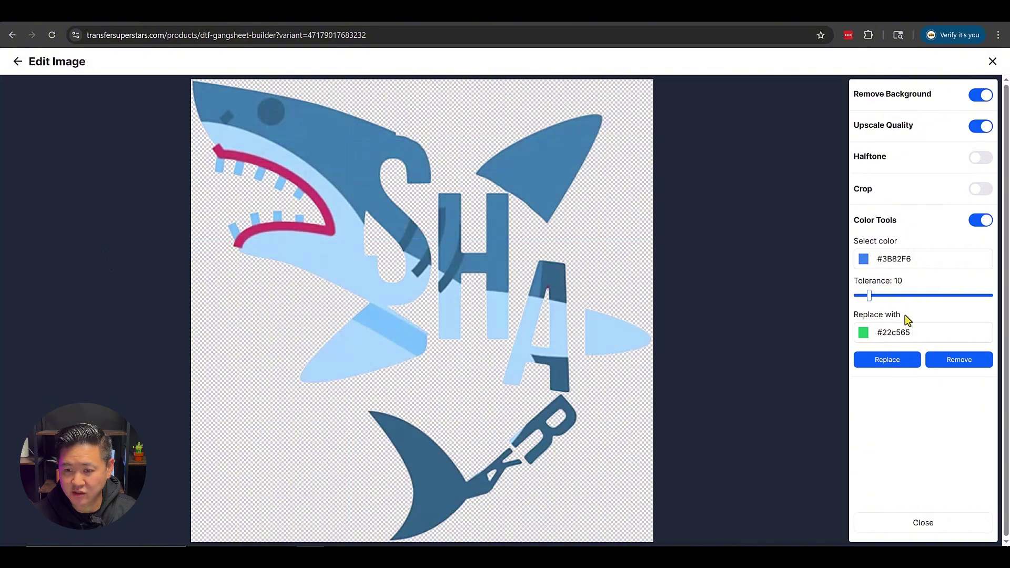
{"action": "left_click", "coordinate": [869, 267]}
{"action": "left_click", "coordinate": [272, 115]}
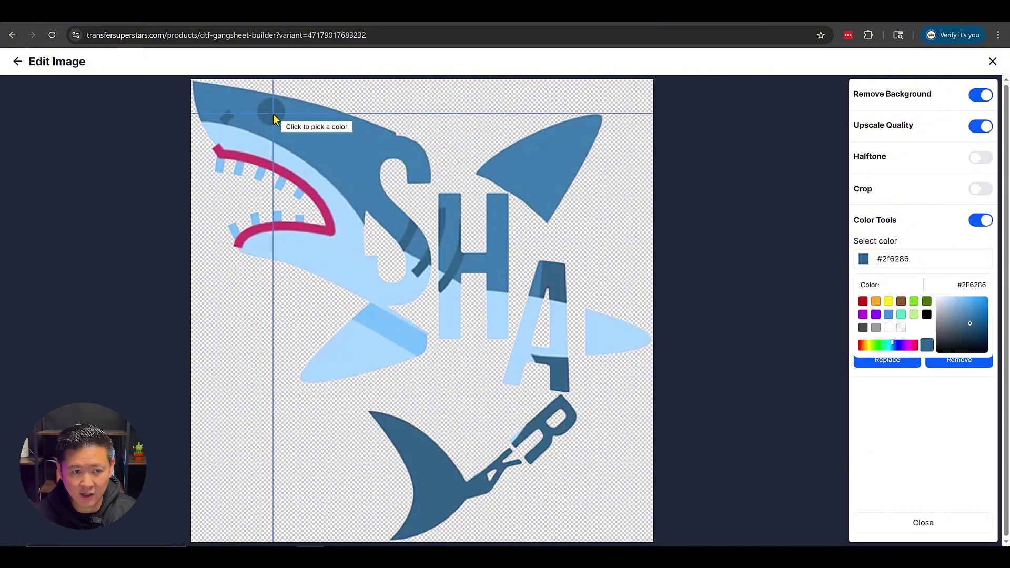
{"action": "left_click", "coordinate": [864, 332]}
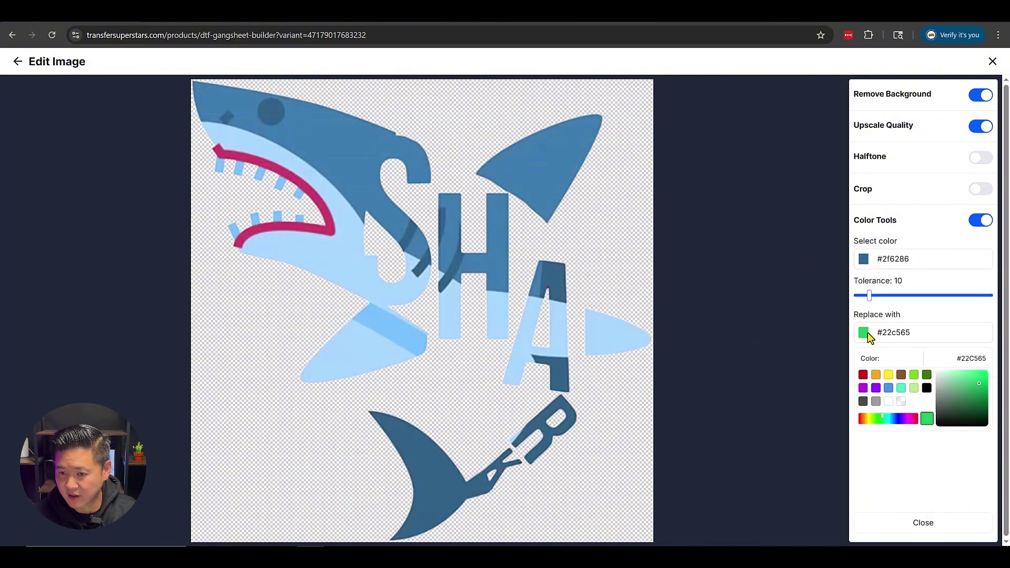
{"action": "left_click", "coordinate": [863, 377]}
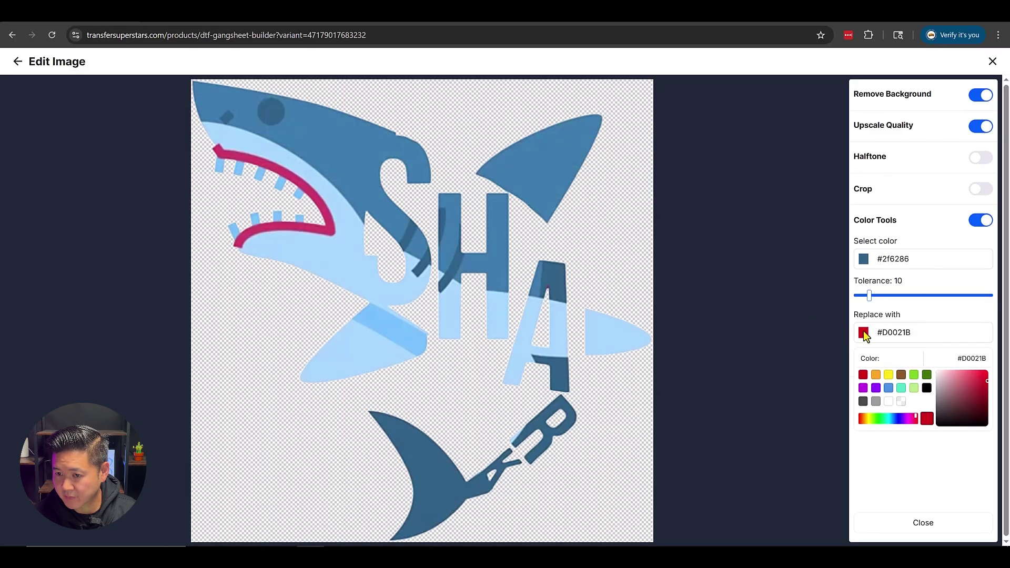
{"action": "left_click", "coordinate": [865, 312]}
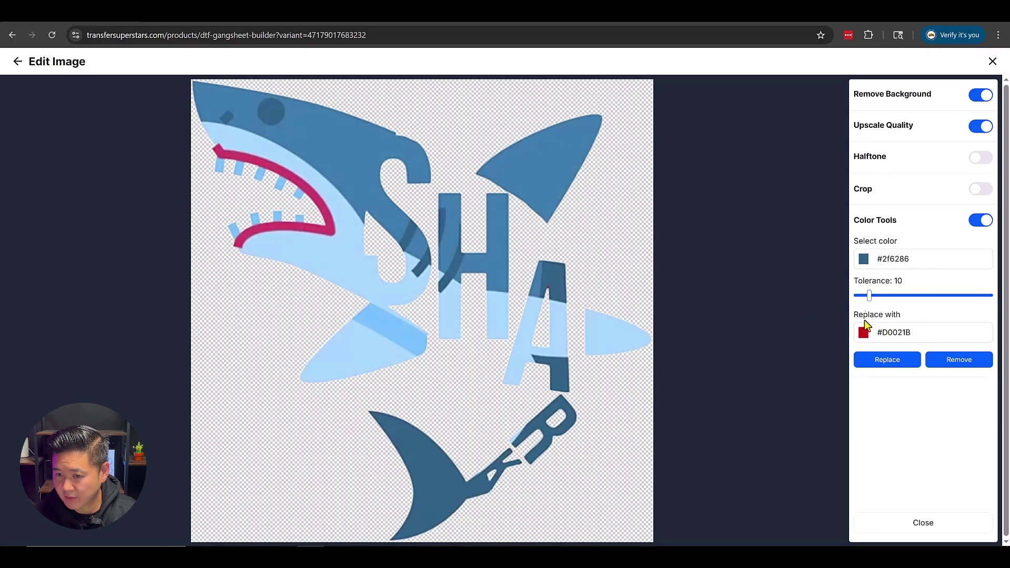
{"action": "left_click", "coordinate": [896, 361]}
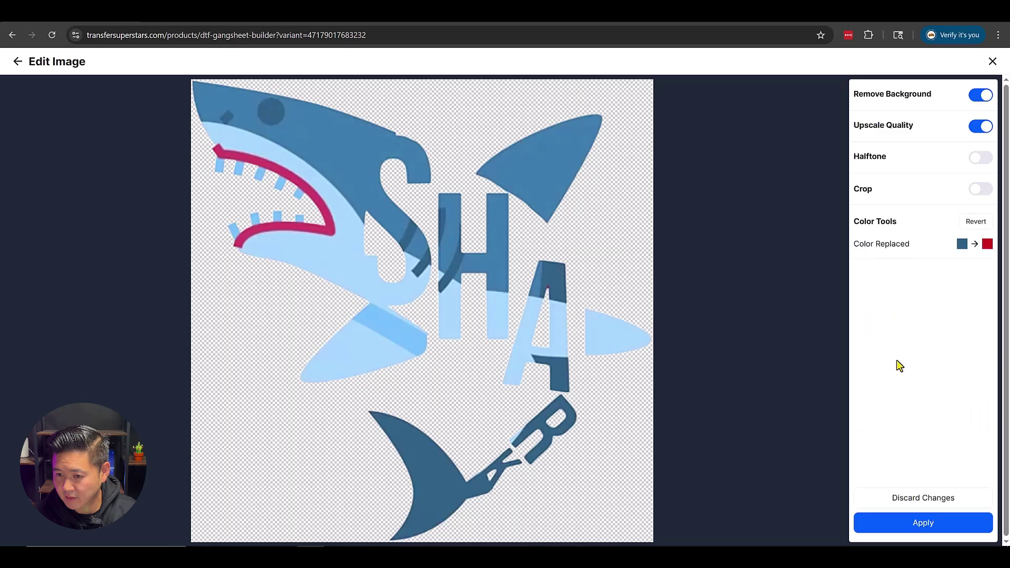
{"action": "left_click", "coordinate": [919, 523]}
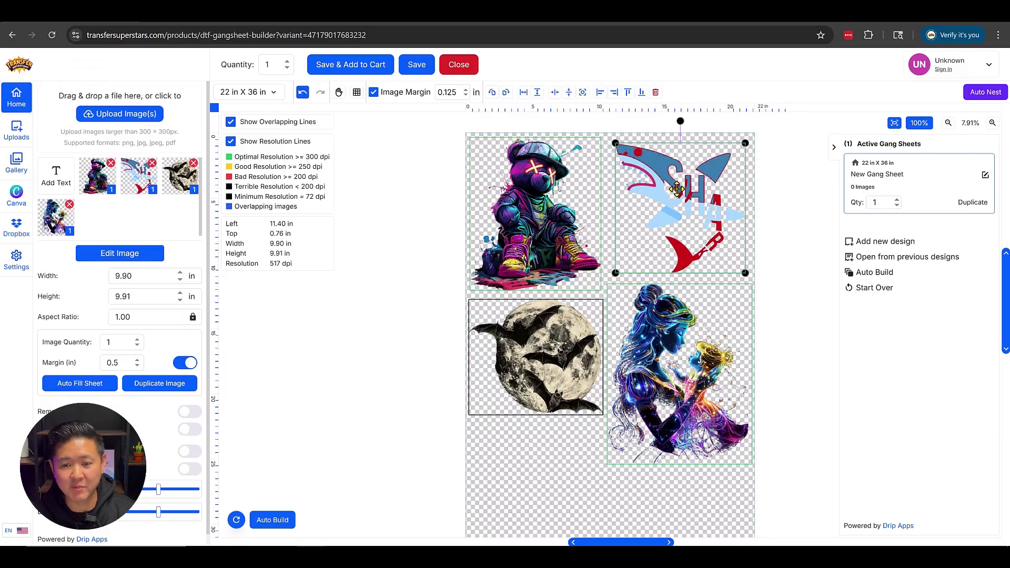
Undo the shark image edits and the last bat moon move, and select the shark image.
{"action": "left_click", "coordinate": [303, 94]}
{"action": "left_click", "coordinate": [303, 94]}
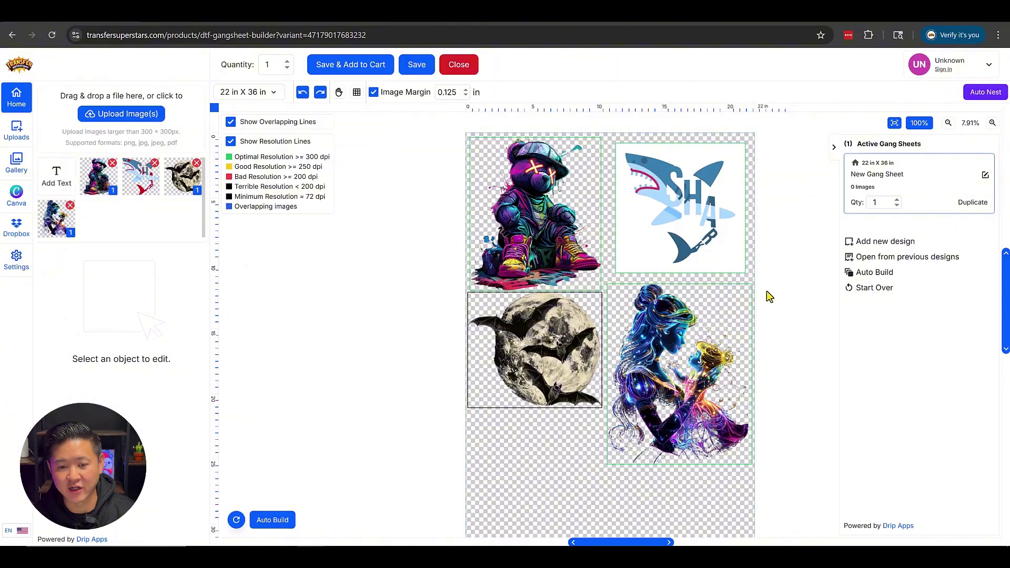
{"action": "left_click", "coordinate": [717, 227]}
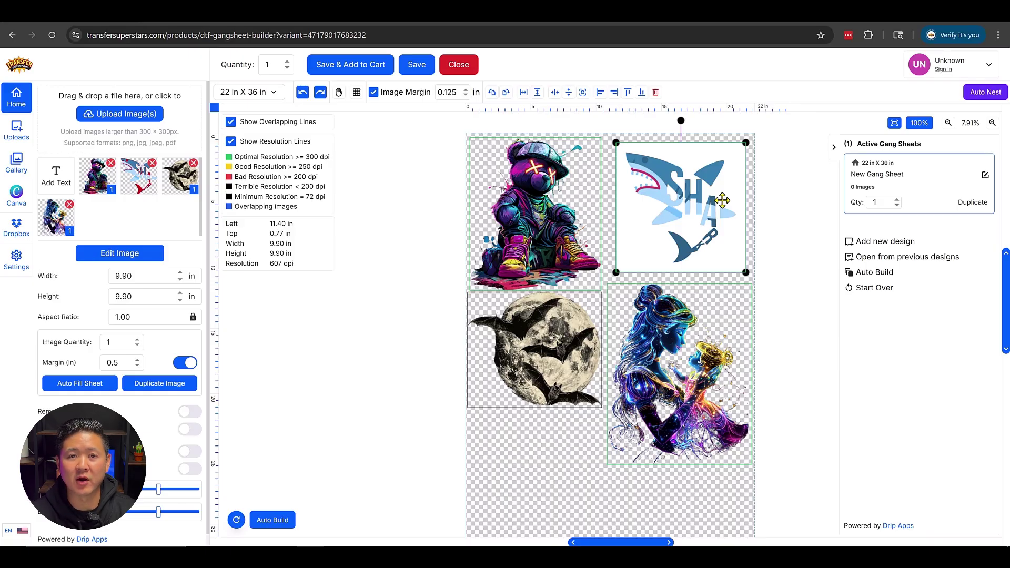
Start saving the gang sheet to the cart and name the design "2025-09-24 Shark Print".
{"action": "left_click", "coordinate": [350, 64]}
{"action": "triple_click", "coordinate": [461, 136]}
{"action": "left_click", "coordinate": [772, 337]}
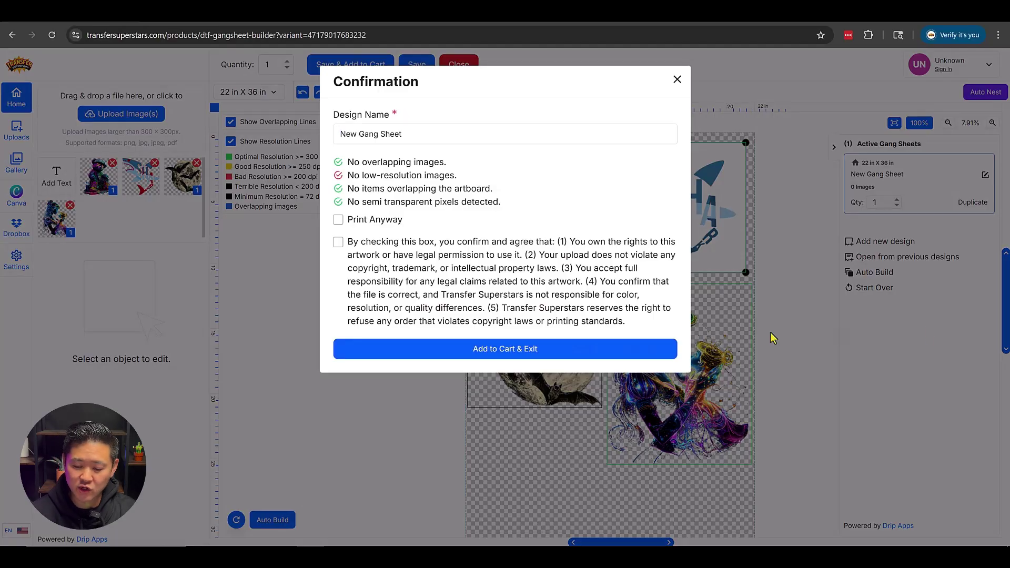
{"action": "triple_click", "coordinate": [561, 124]}
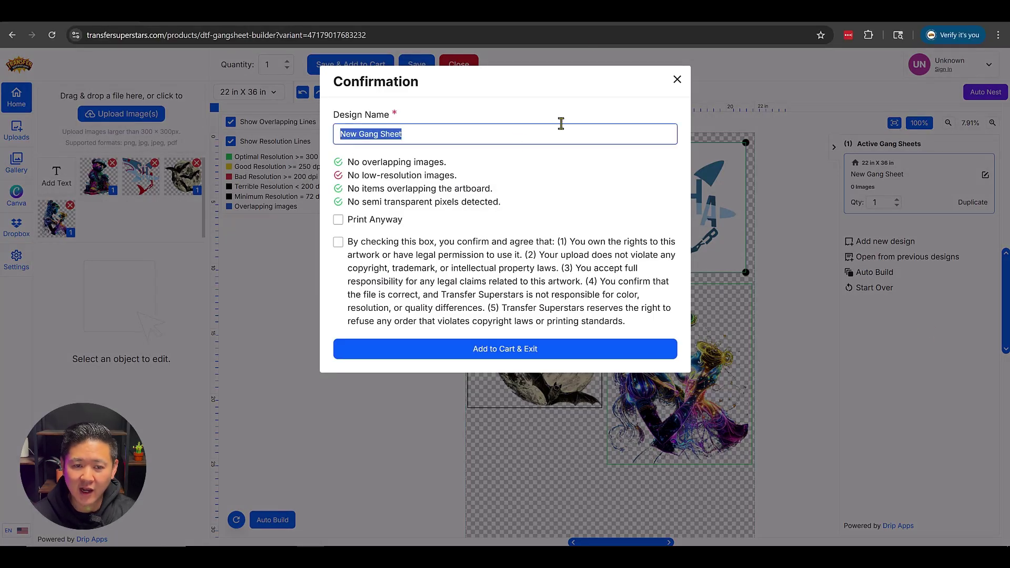
{"action": "type", "text": "2025-"}
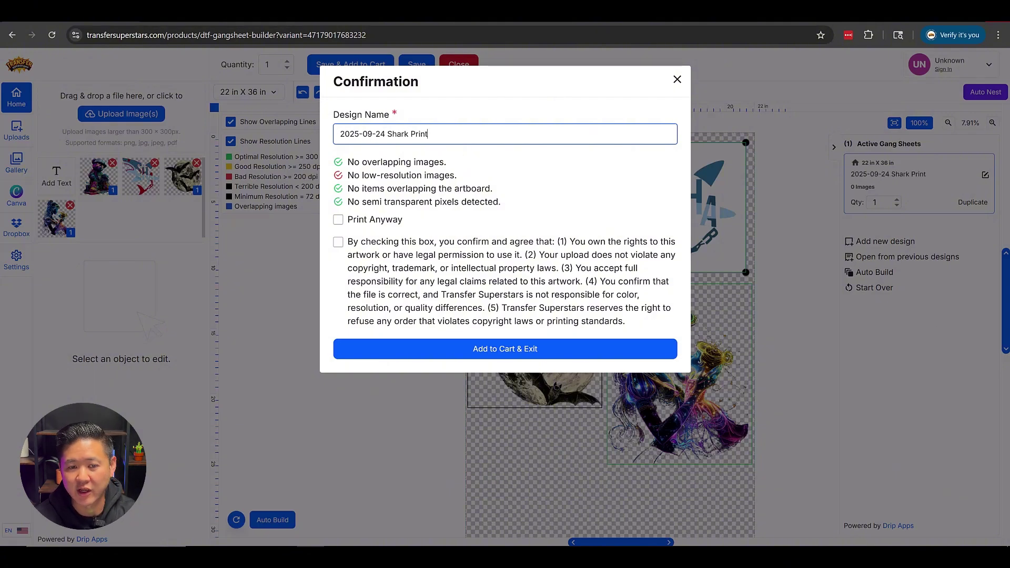
{"action": "type", "text": "09-24 Shark Print"}
Choose to print anyway, accept the artwork rights agreement, and add the gang sheet to the cart and exit.
{"action": "left_click", "coordinate": [385, 221]}
{"action": "left_click", "coordinate": [374, 248]}
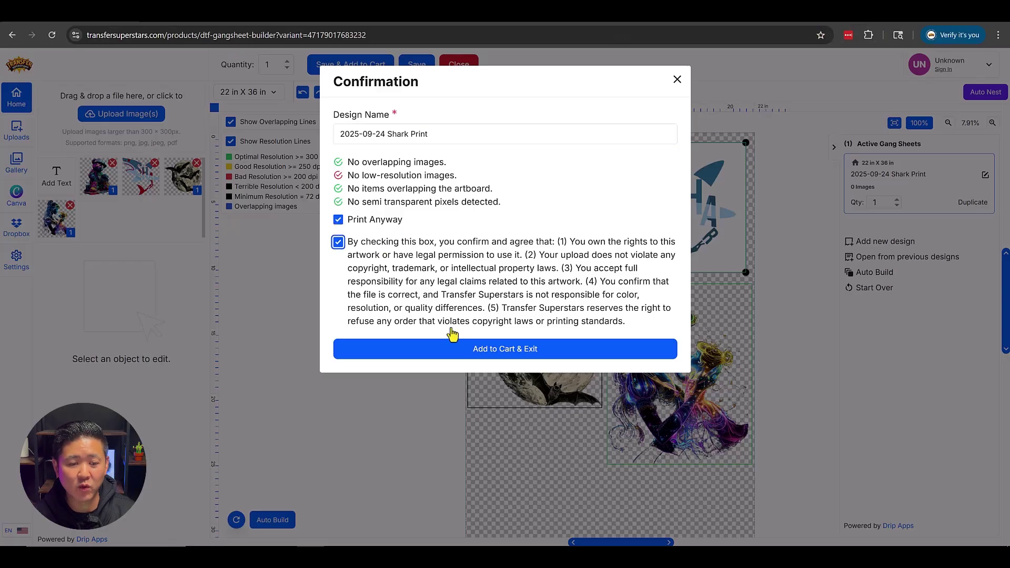
{"action": "left_click", "coordinate": [463, 355]}
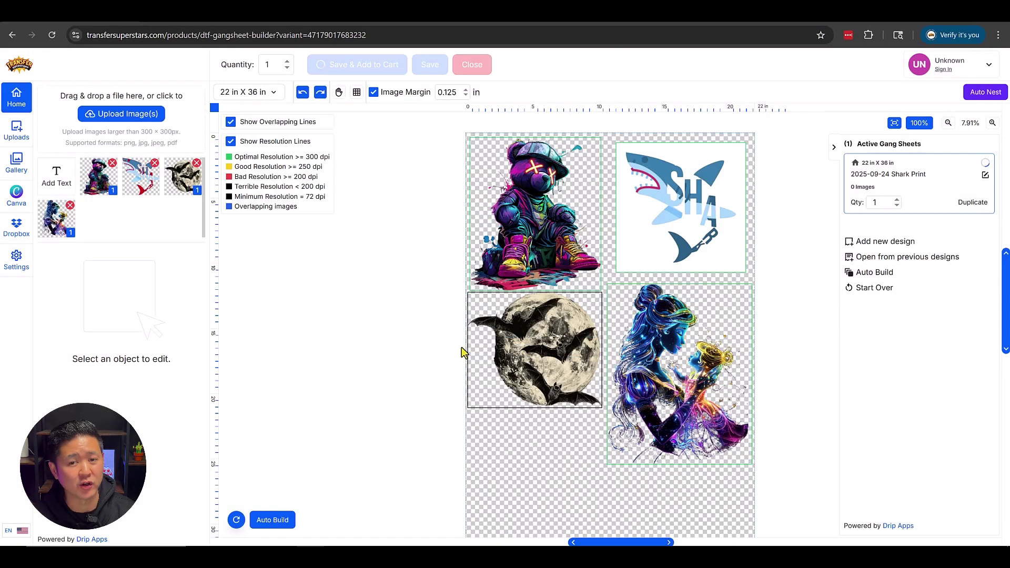